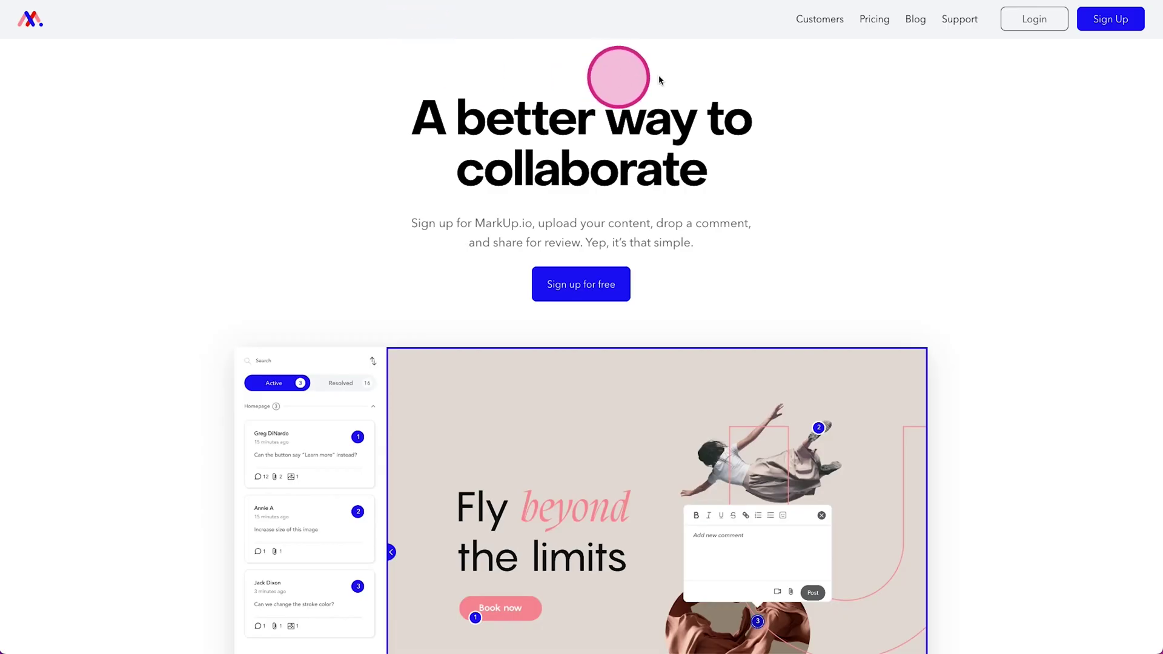
Step: Sign up for a MarkUp.io account with an e-mail, full name and 10+ character password
left_click(1110, 19)
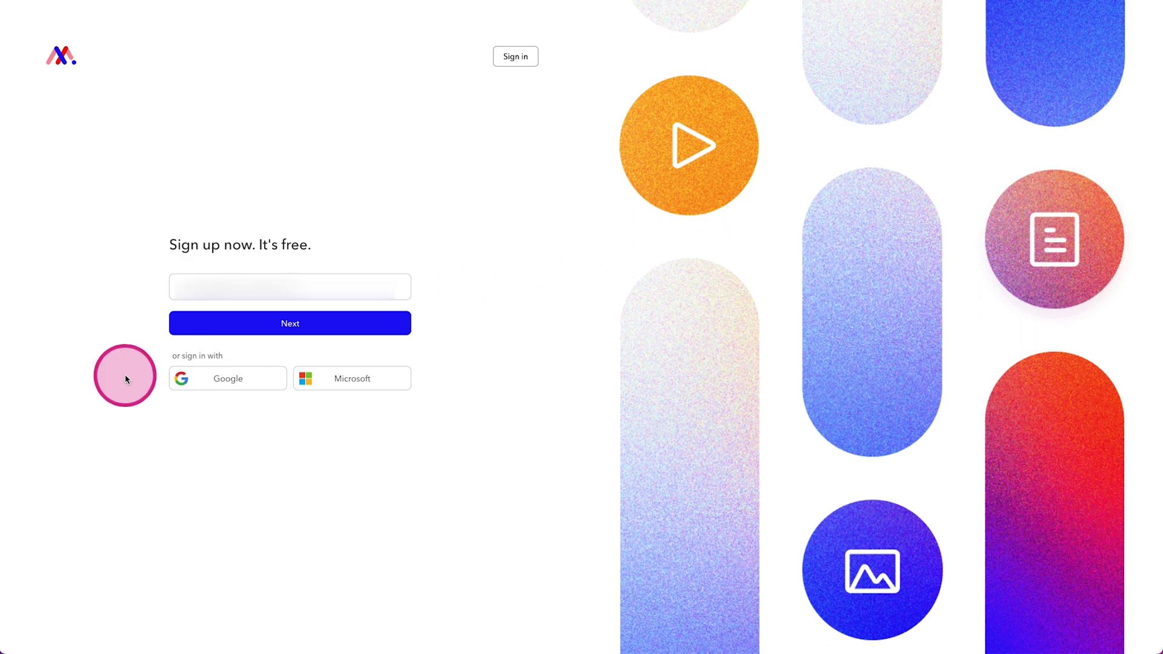
left_click(199, 330)
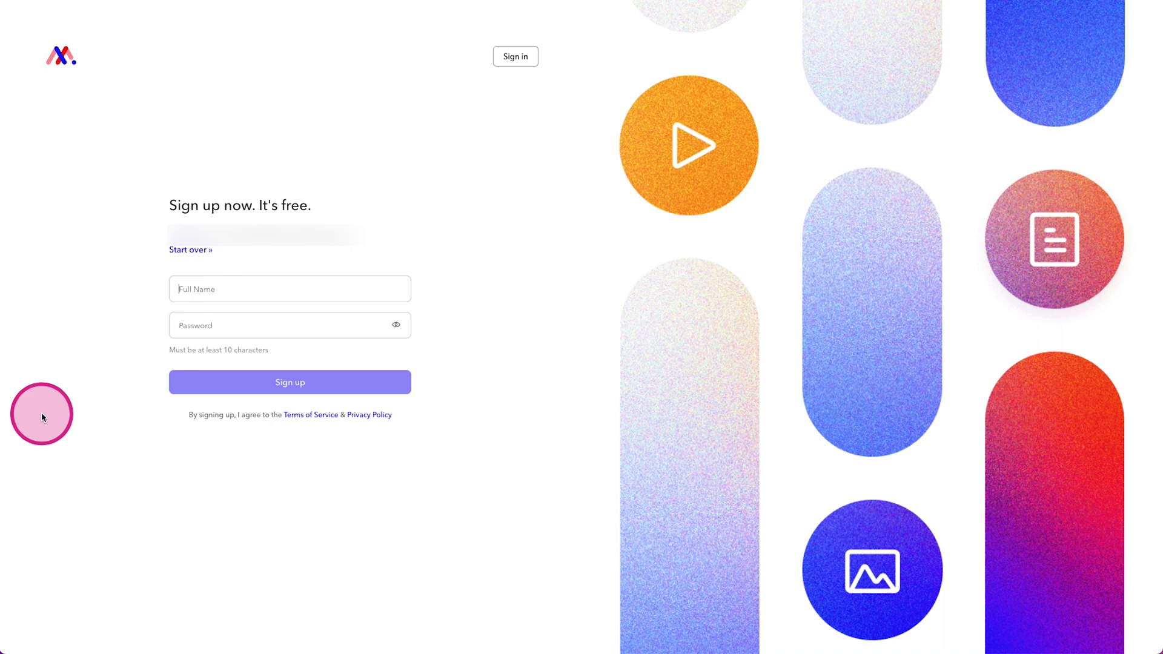
key("Tab")
type("***********")
key("Return")
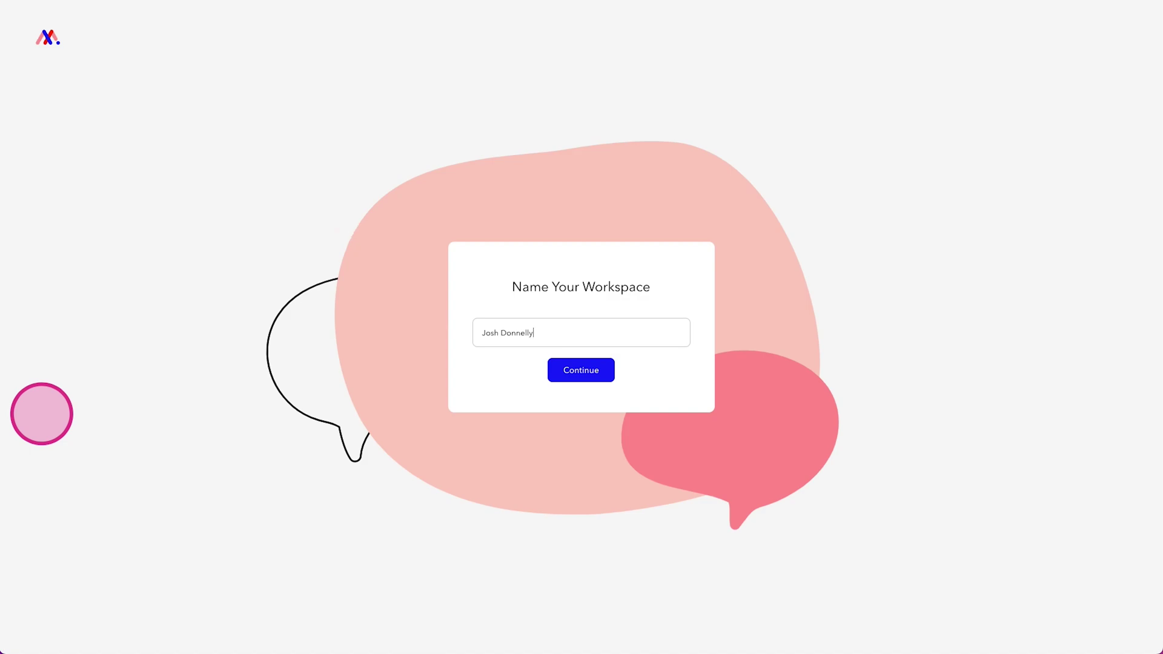
Step: Replace the prefilled workspace name with 'Business Name' and confirm it
key("ctrl+a")
key("BackSpace")
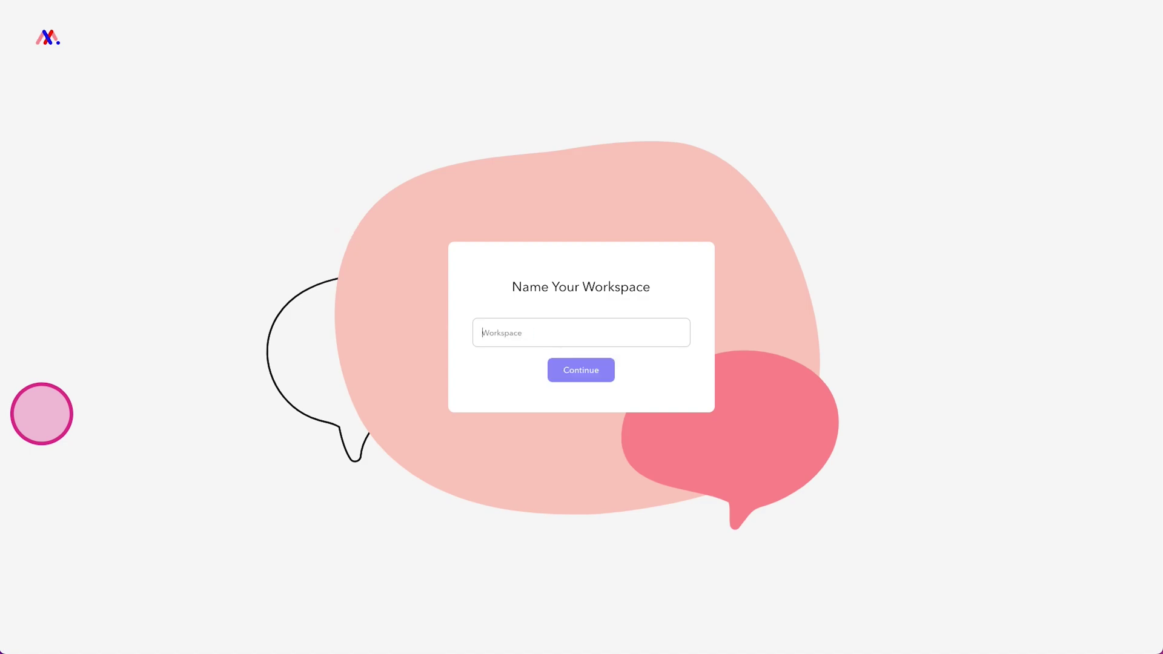
type("Business Name")
key("Return")
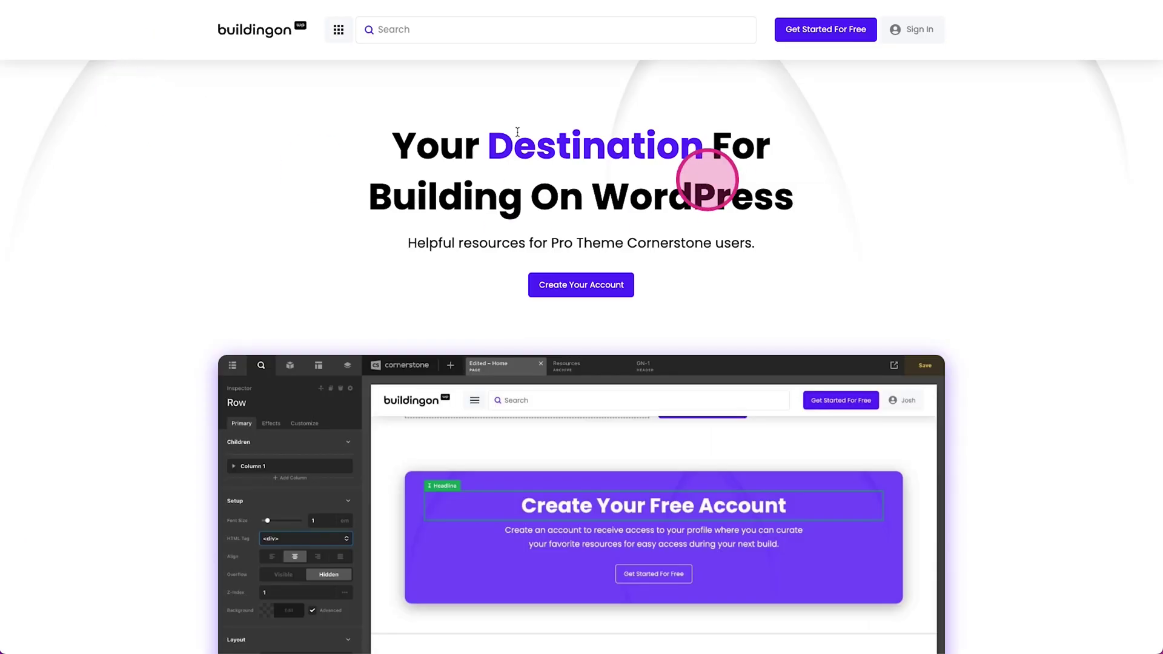
left_click_drag(273, 127, 812, 234)
left_click(349, 231)
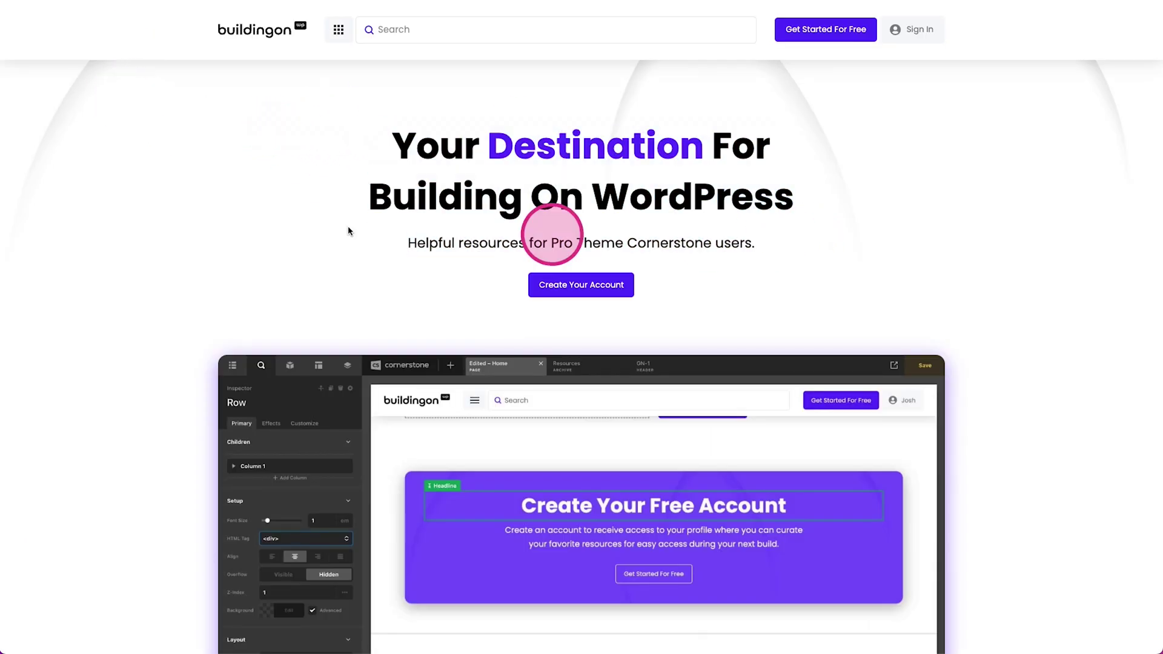
scroll(298, 174, "down", 12)
scroll(298, 175, "up", 15)
scroll(298, 178, "down", 20)
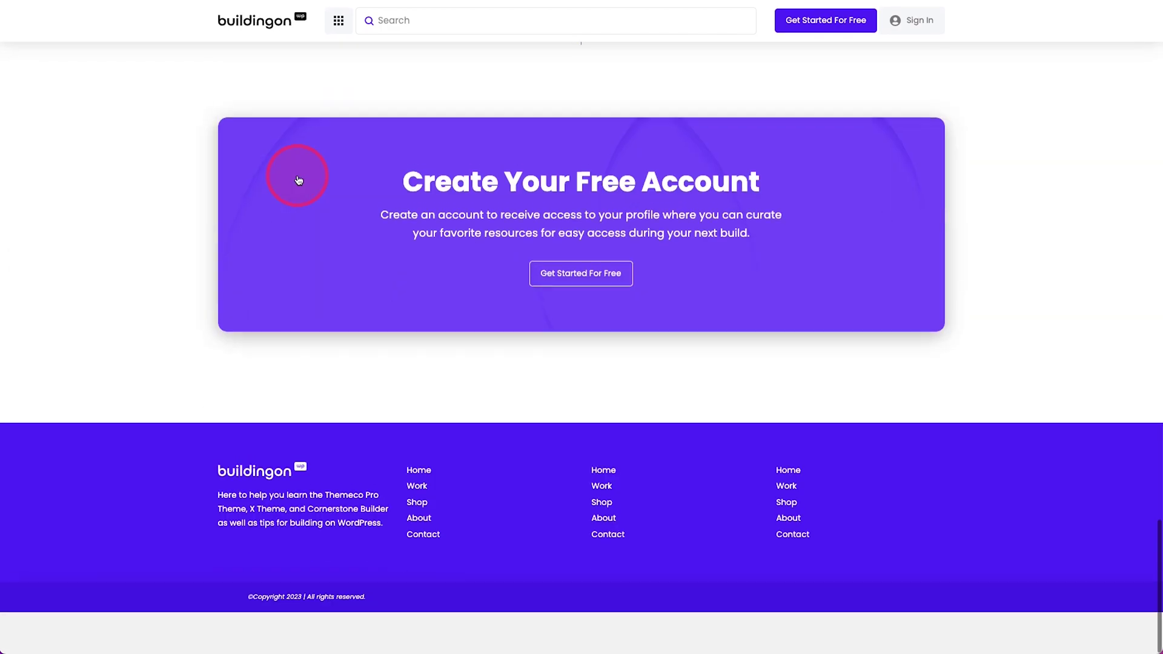
scroll(298, 179, "up", 20)
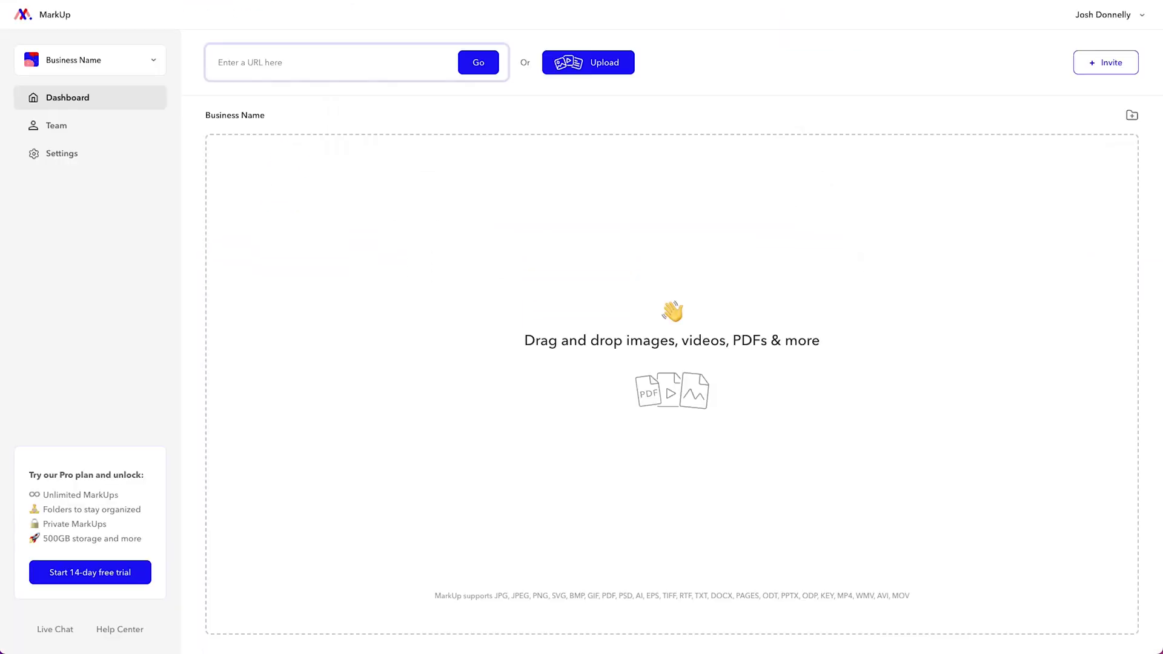
left_click(281, 193)
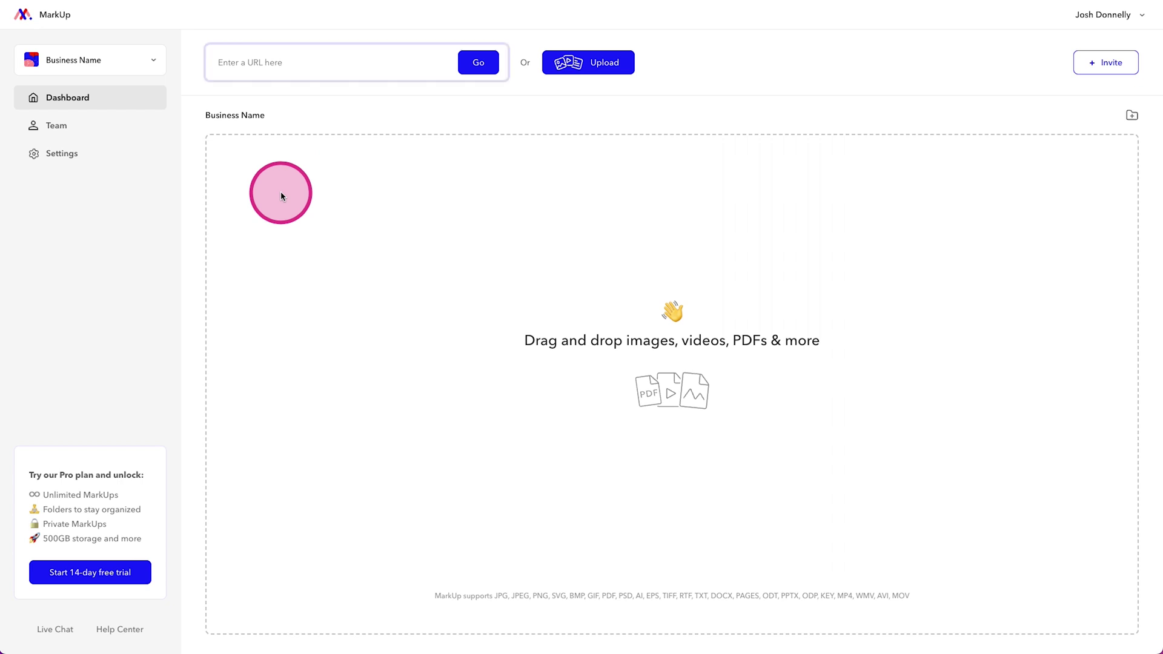
left_click(280, 71)
type("https://buildingonwp.com/")
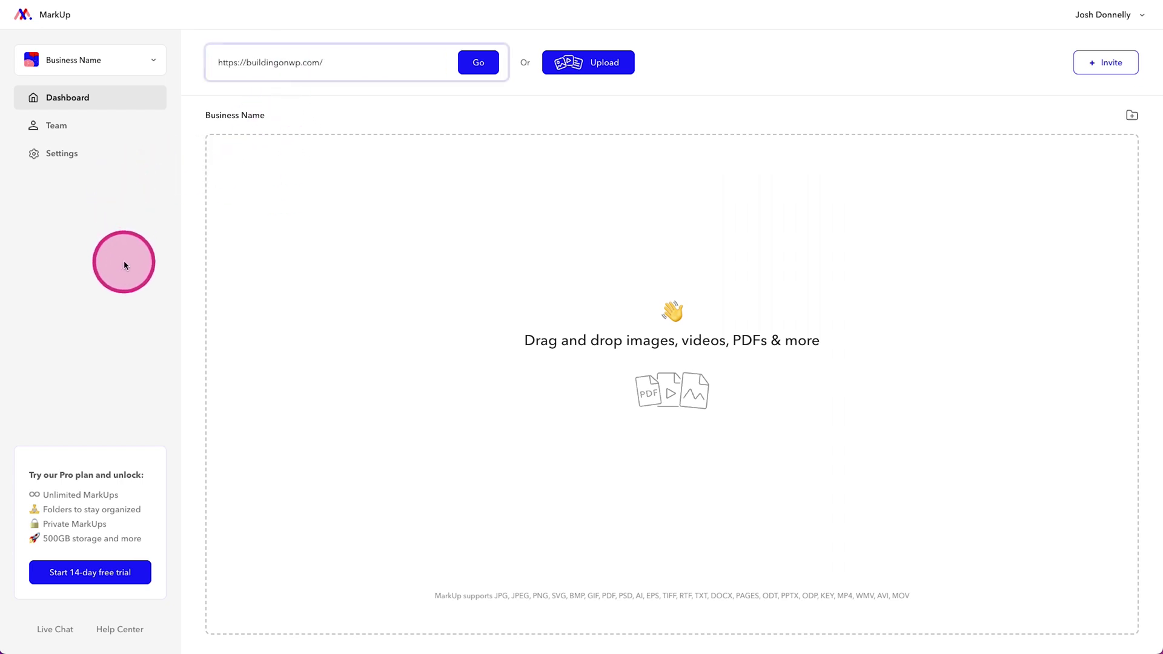
left_click(471, 50)
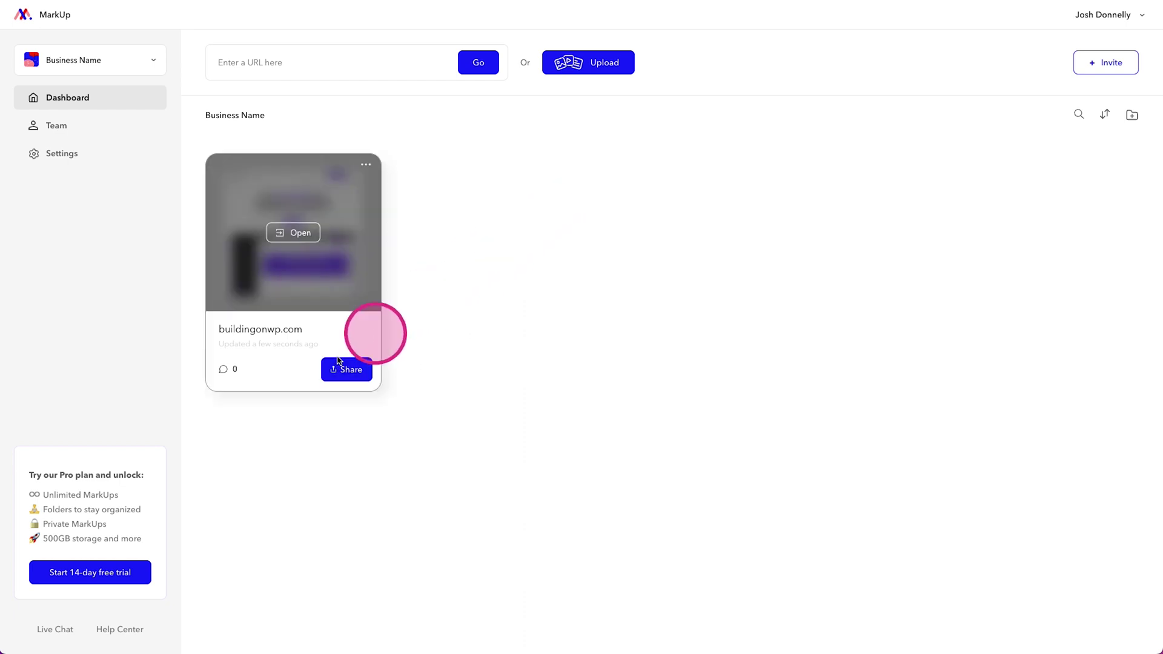
Step: Rename the buildingonwp.com card to 'BOWP - Client Review 1'
left_click(251, 333)
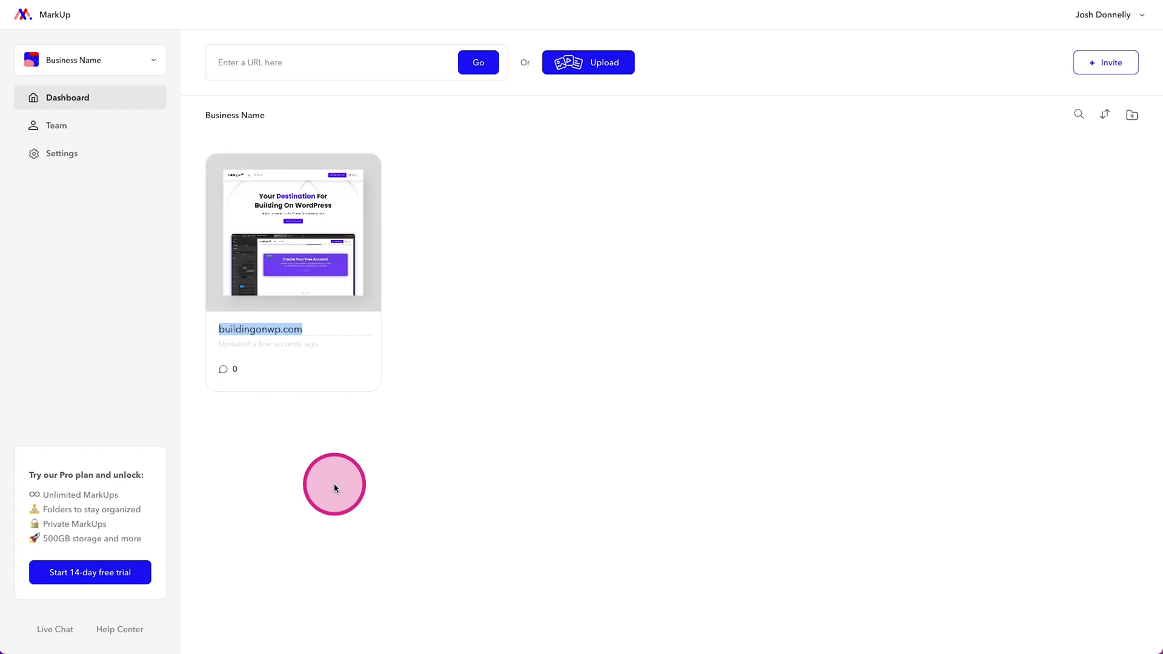
type("BOWP")
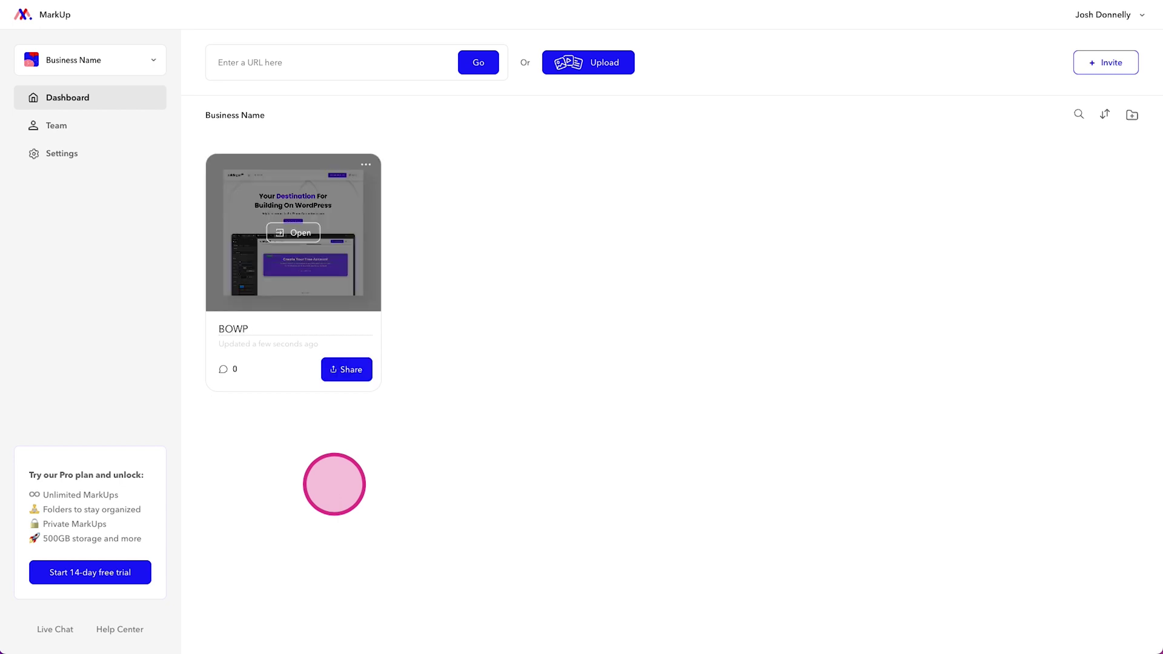
type(" - Client Review 1")
left_click(335, 485)
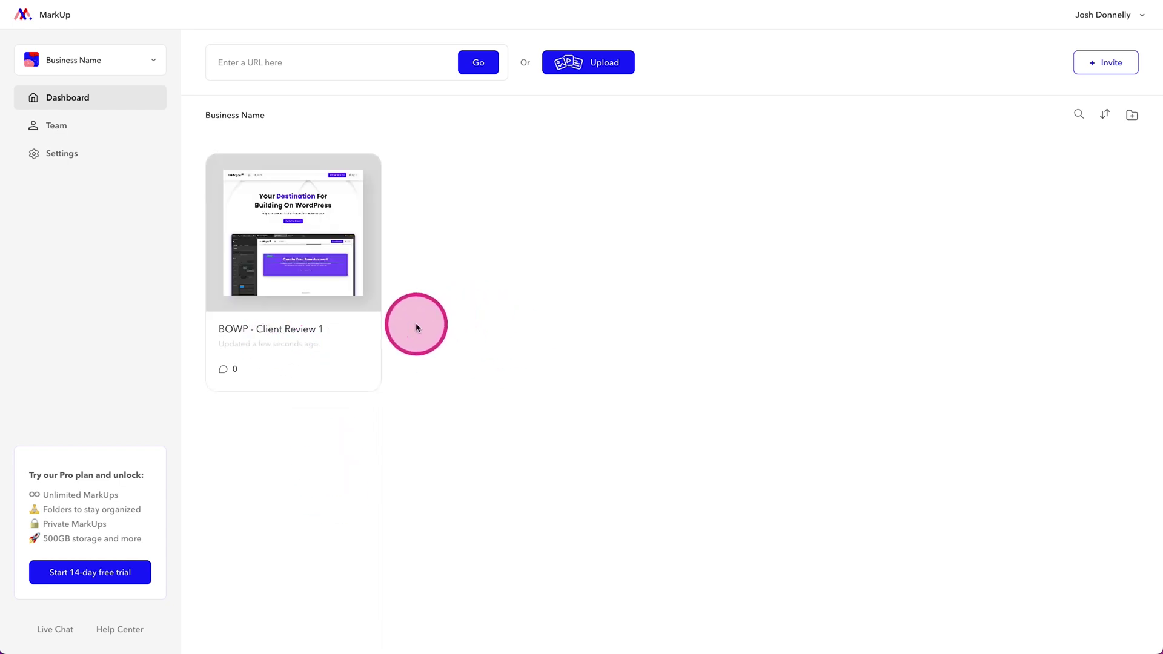
mouse_move(333, 327)
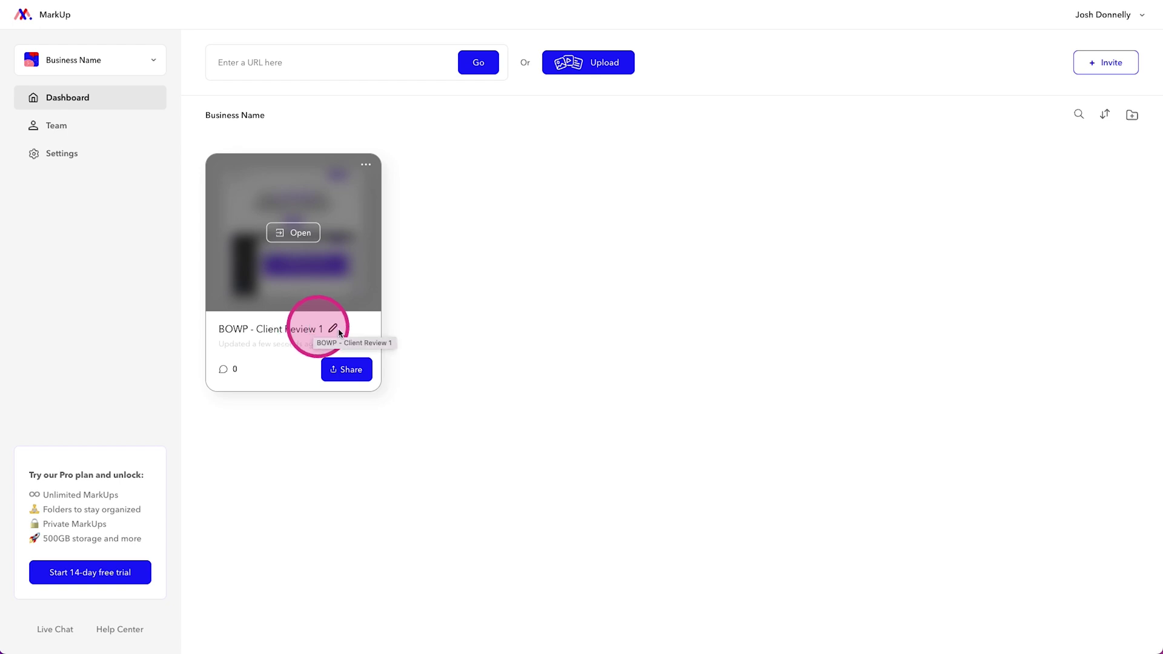
left_click(220, 375)
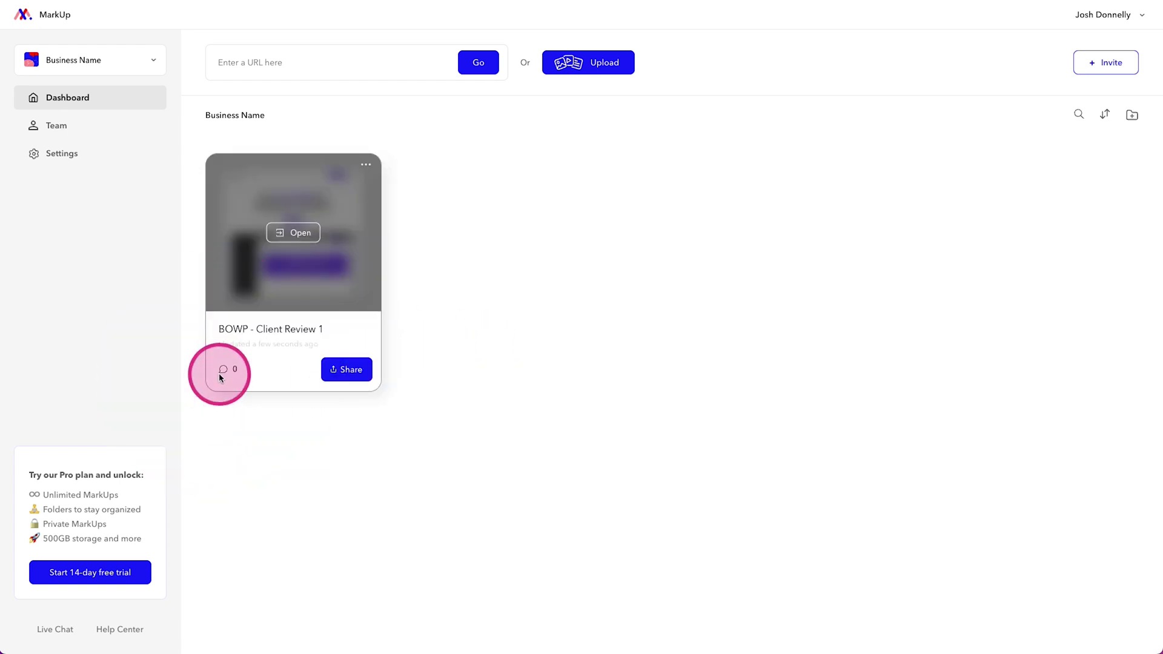
Step: Copy the BOWP - Client Review 1 share link and close the sharing dialog
left_click(346, 371)
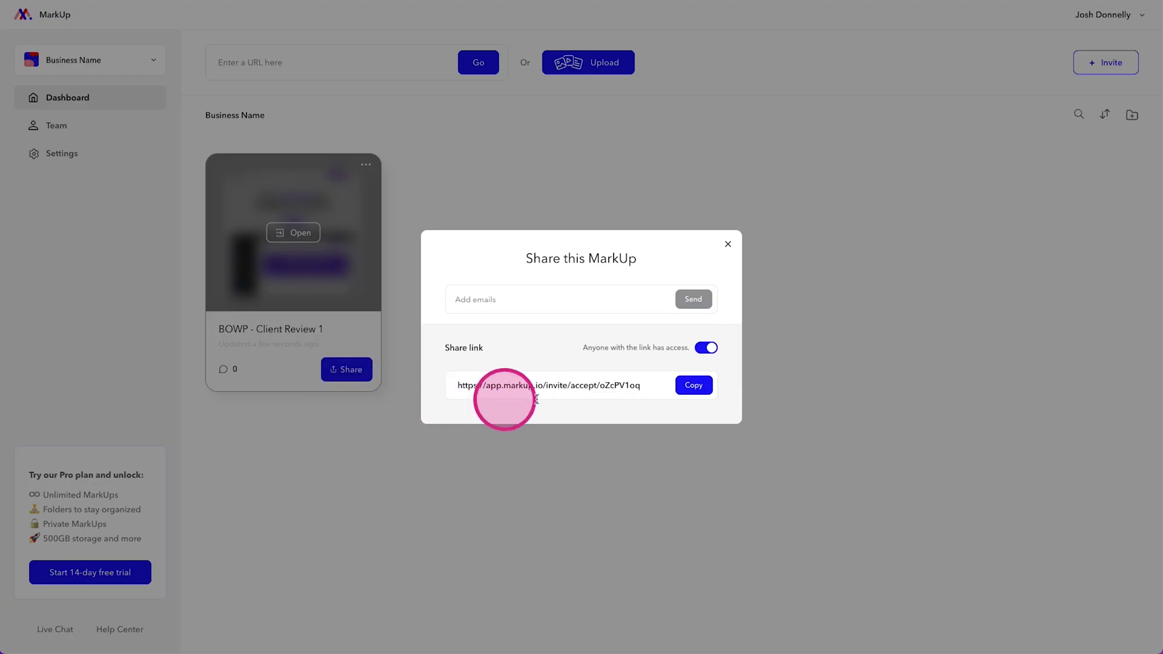
left_click(687, 392)
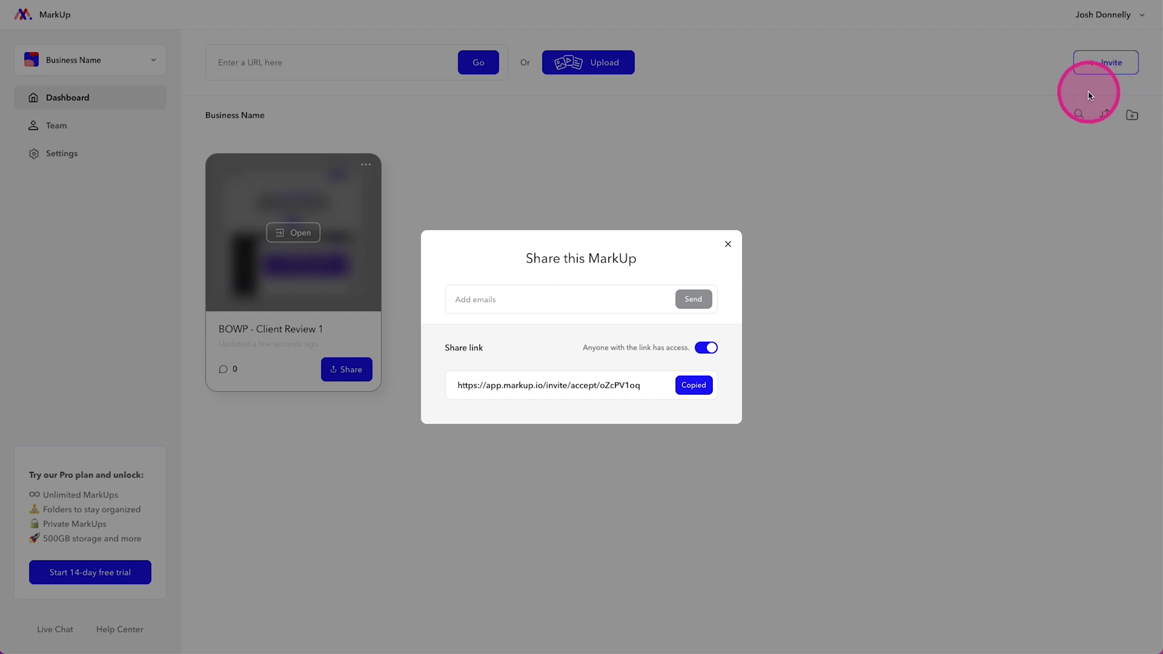
left_click(578, 349)
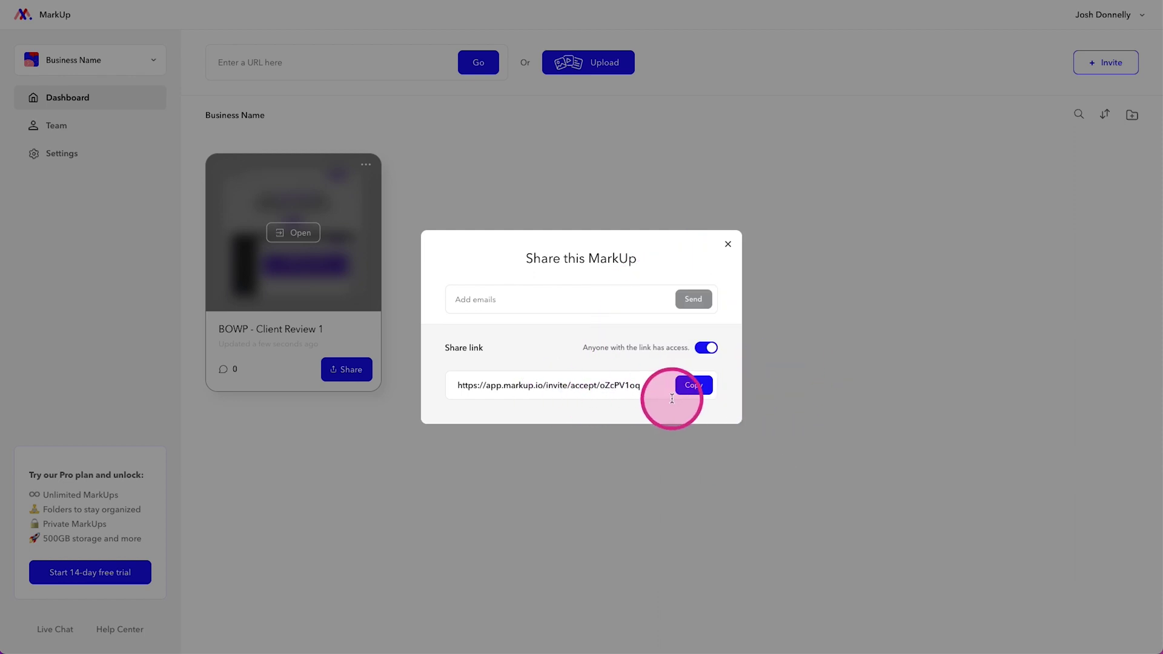
left_click(728, 245)
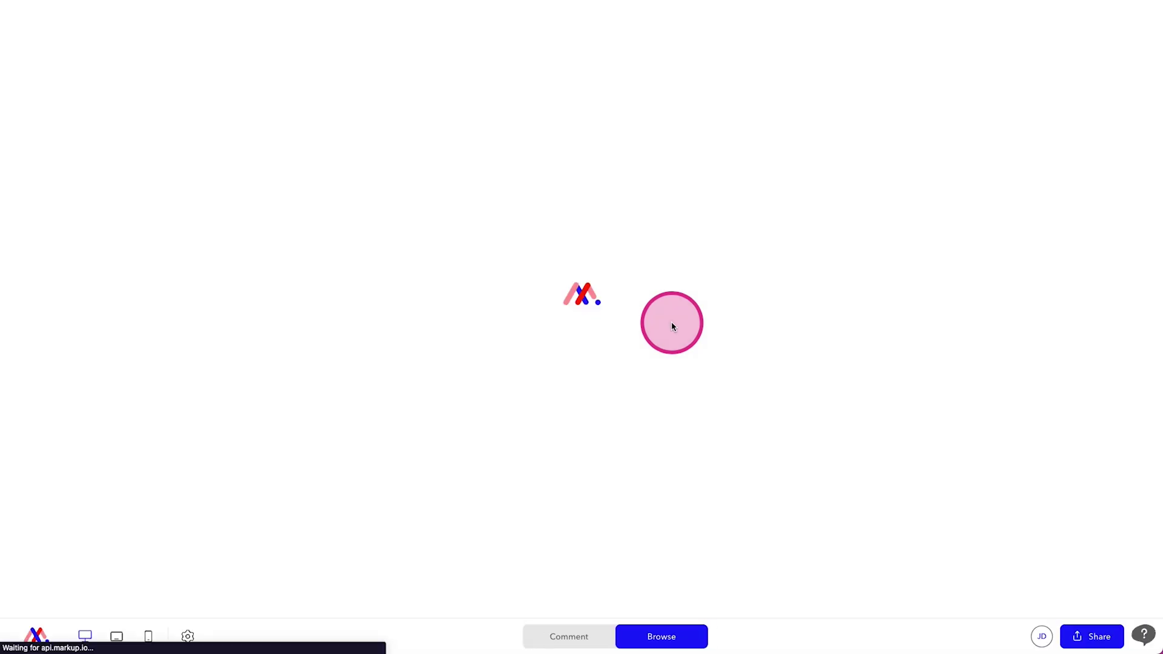
Step: Scroll the homepage and start a new comment beside the Cornerstone builder screenshot
scroll(672, 326, "down", 12)
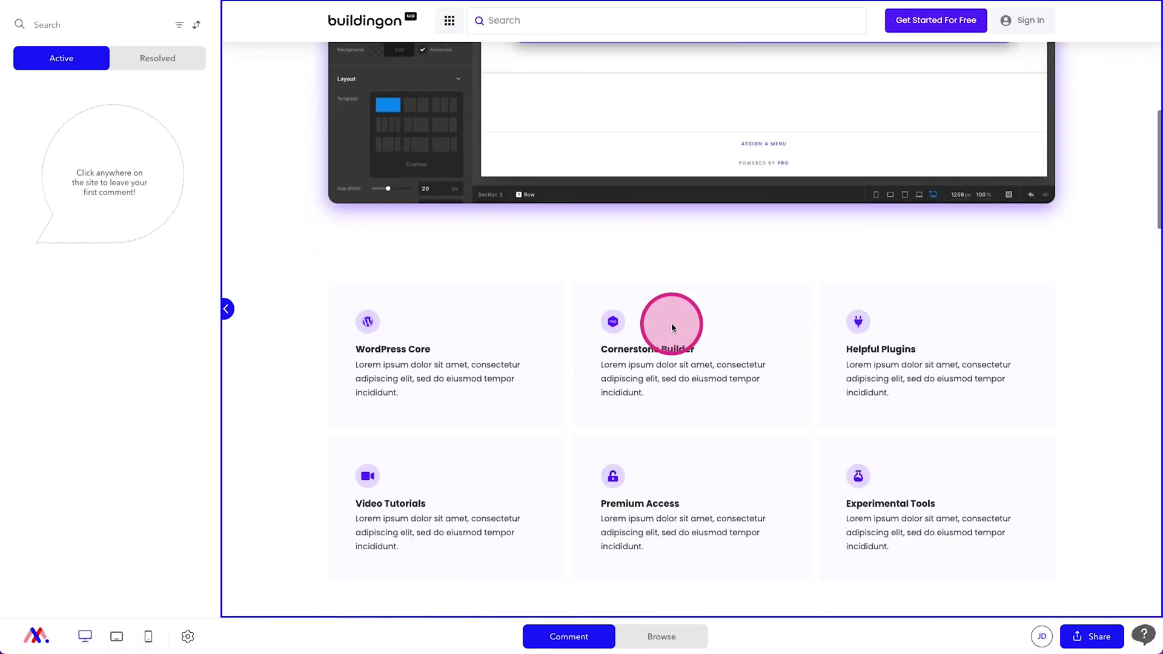
scroll(671, 327, "down", 8)
scroll(671, 323, "up", 15)
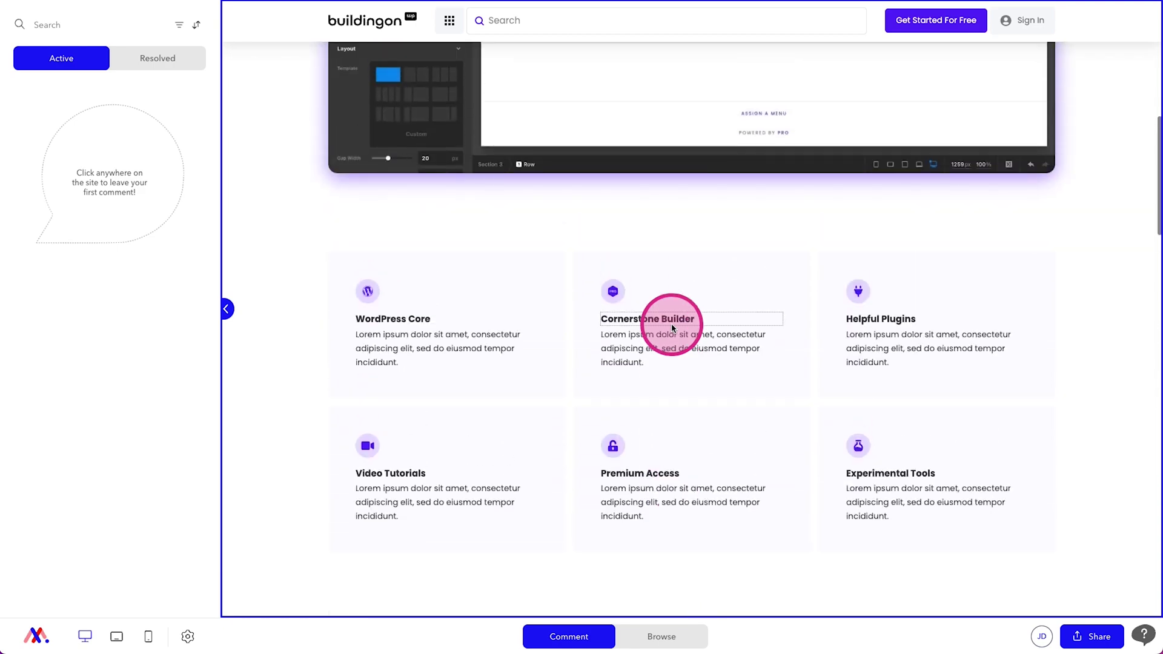
scroll(671, 327, "up", 5)
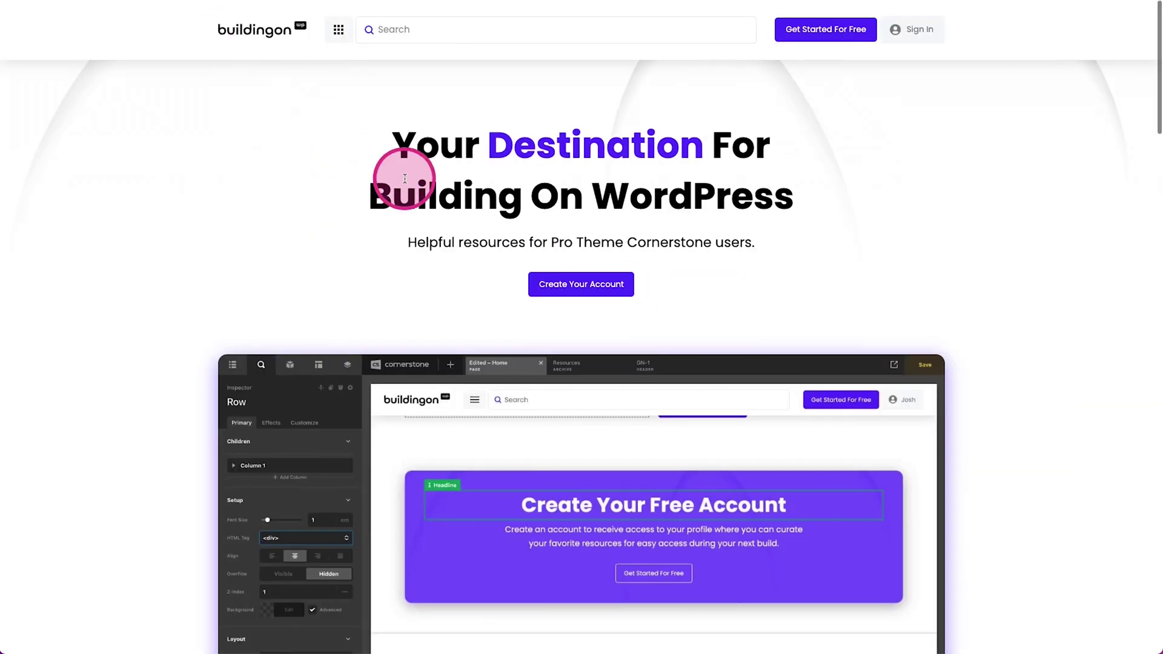
scroll(404, 179, "down", 20)
scroll(404, 179, "up", 20)
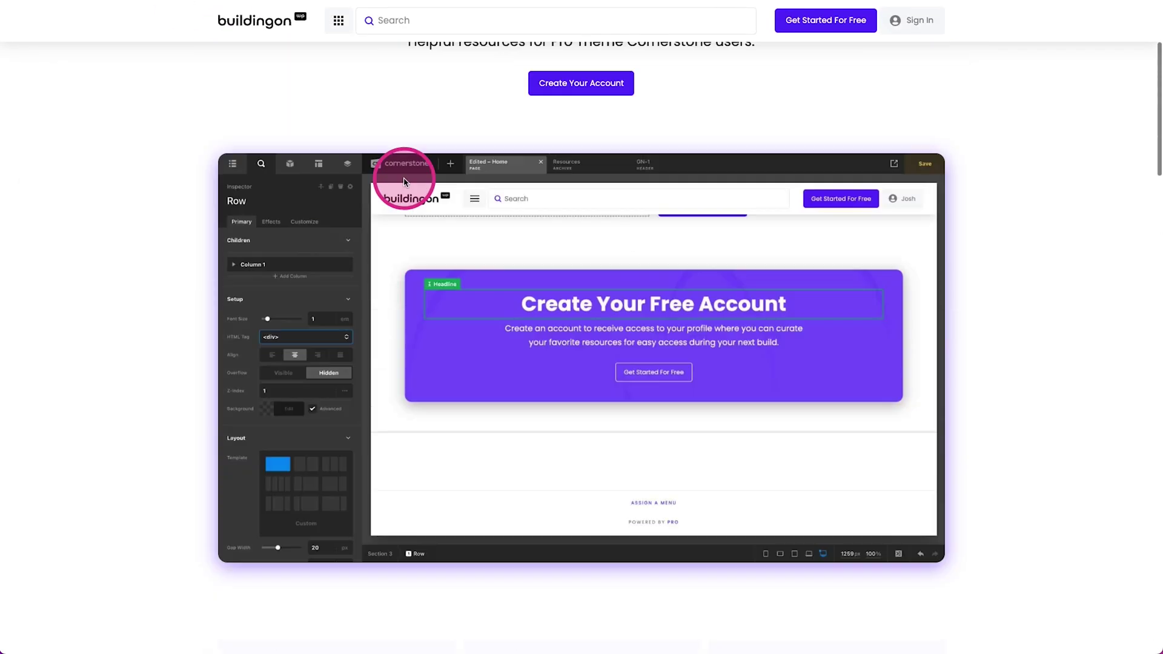
scroll(403, 177, "up", 4)
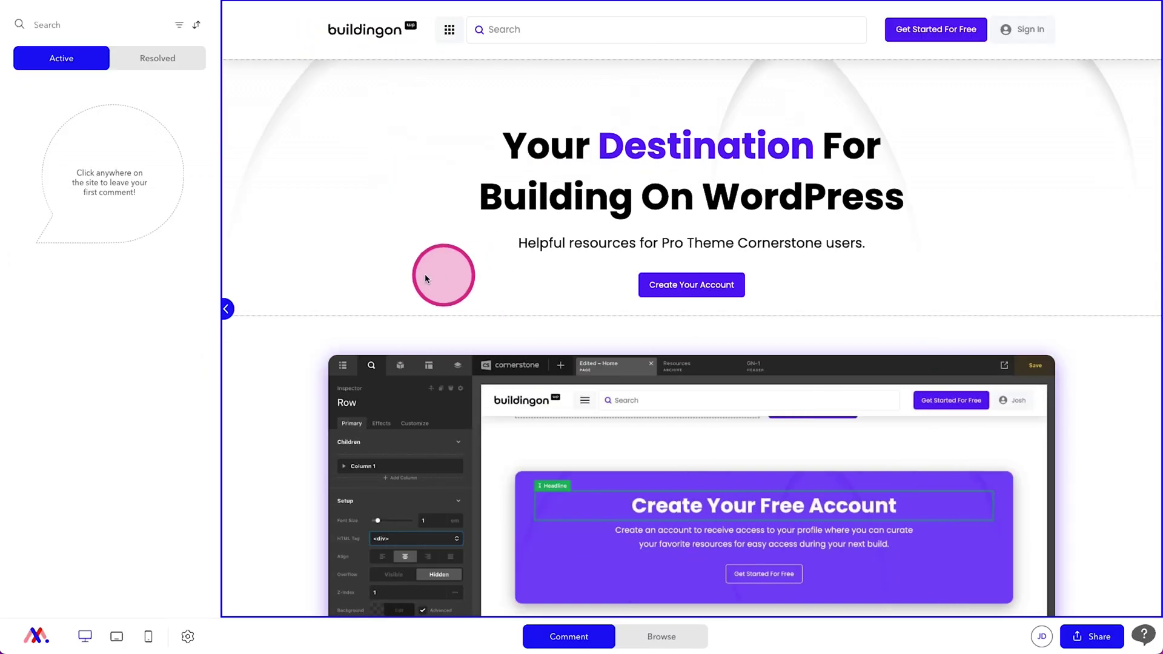
scroll(282, 227, "down", 5)
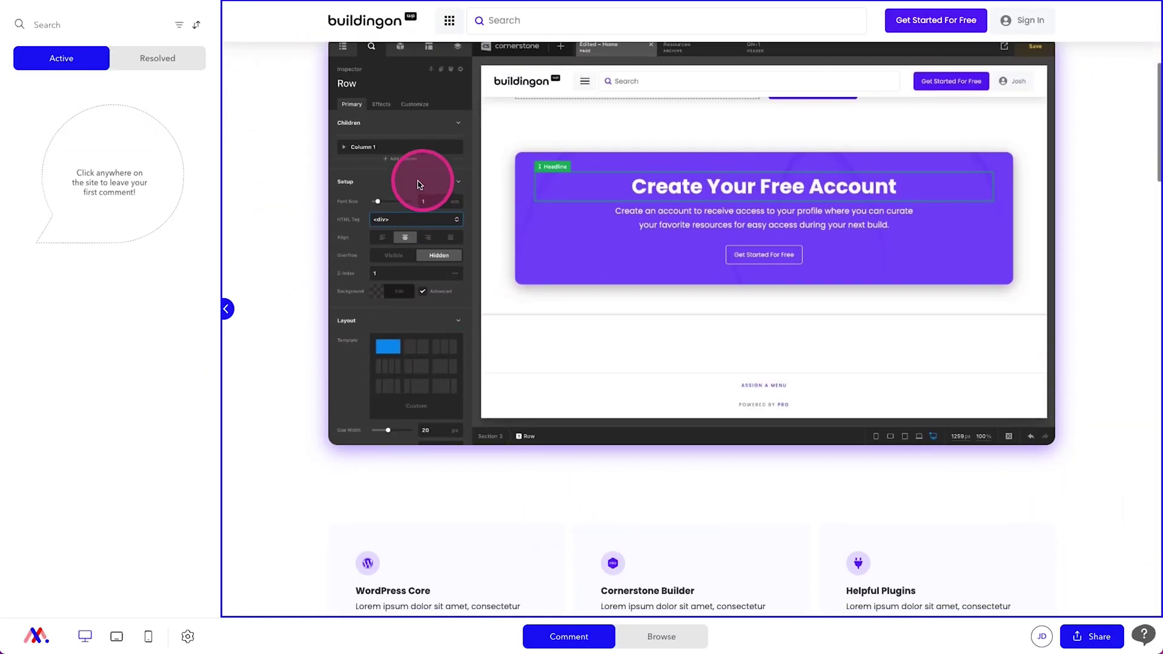
left_click(269, 175)
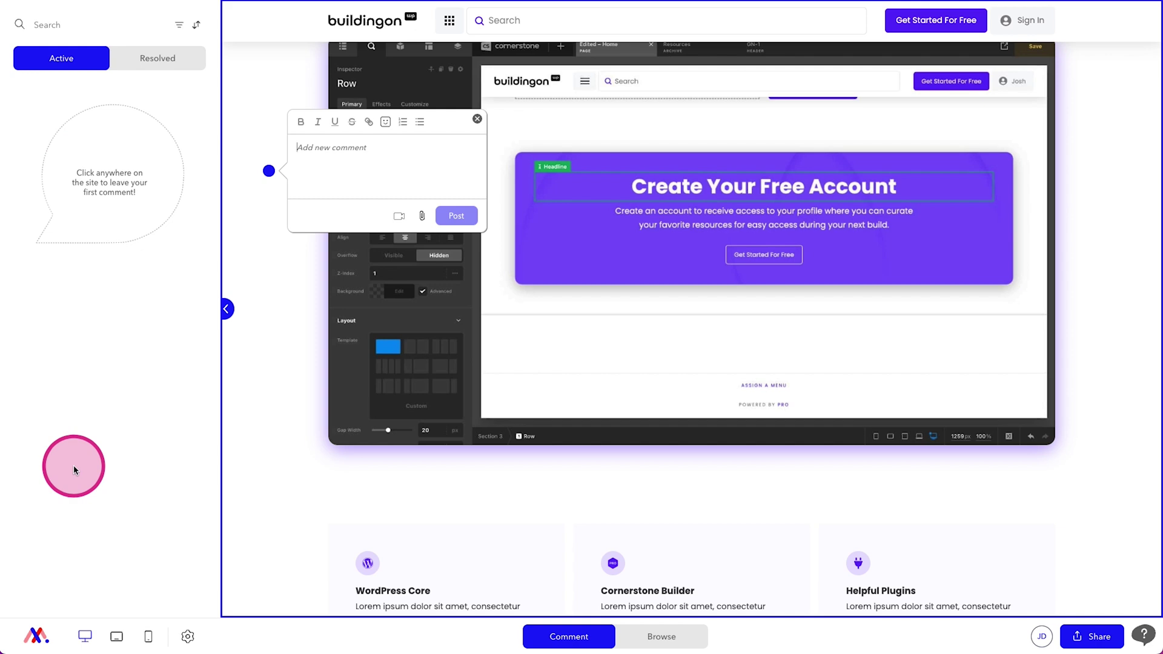
Step: Discard the empty comment boxes, including a second one started on the site header
left_click(477, 119)
scroll(420, 171, "up", 4)
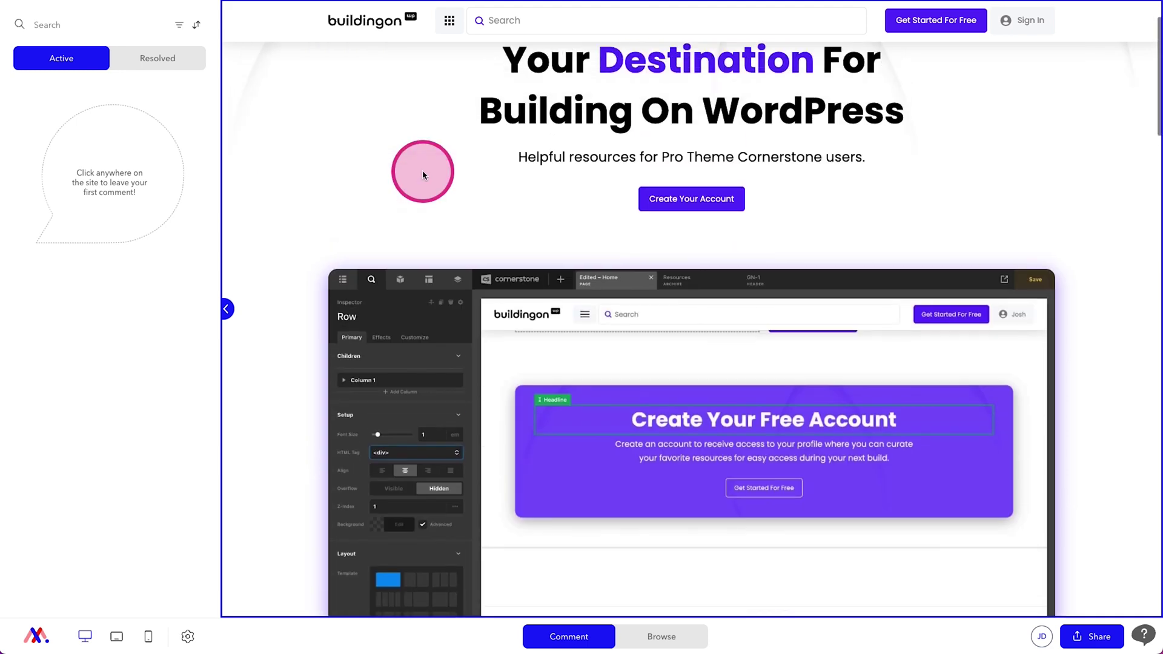
left_click(450, 27)
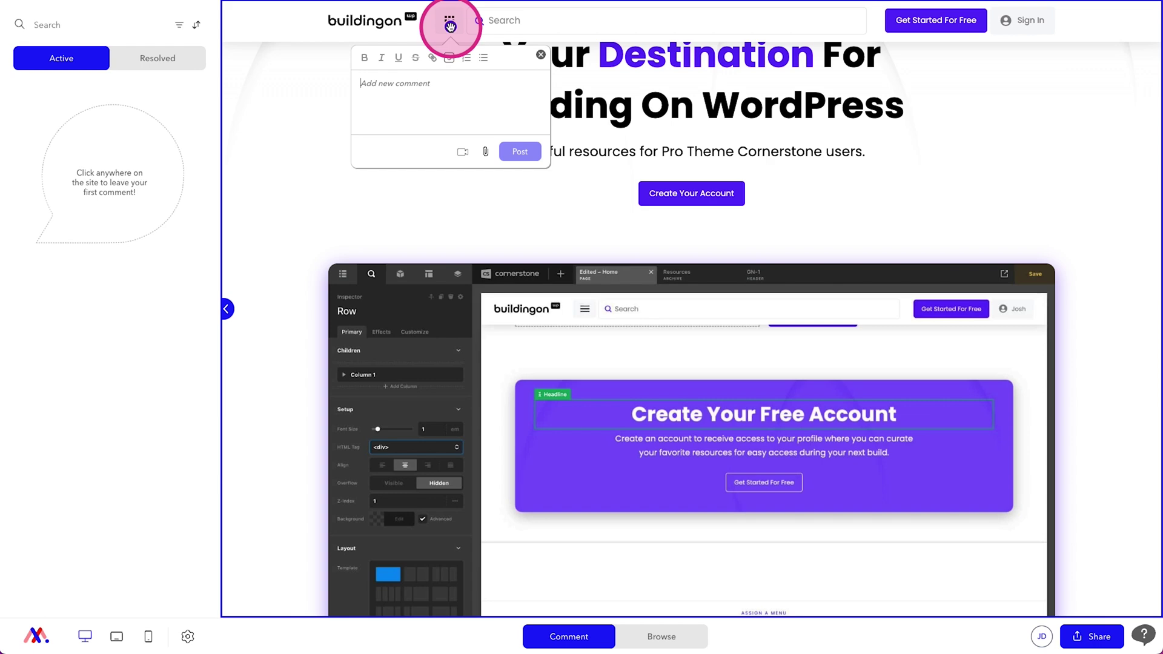
left_click(535, 55)
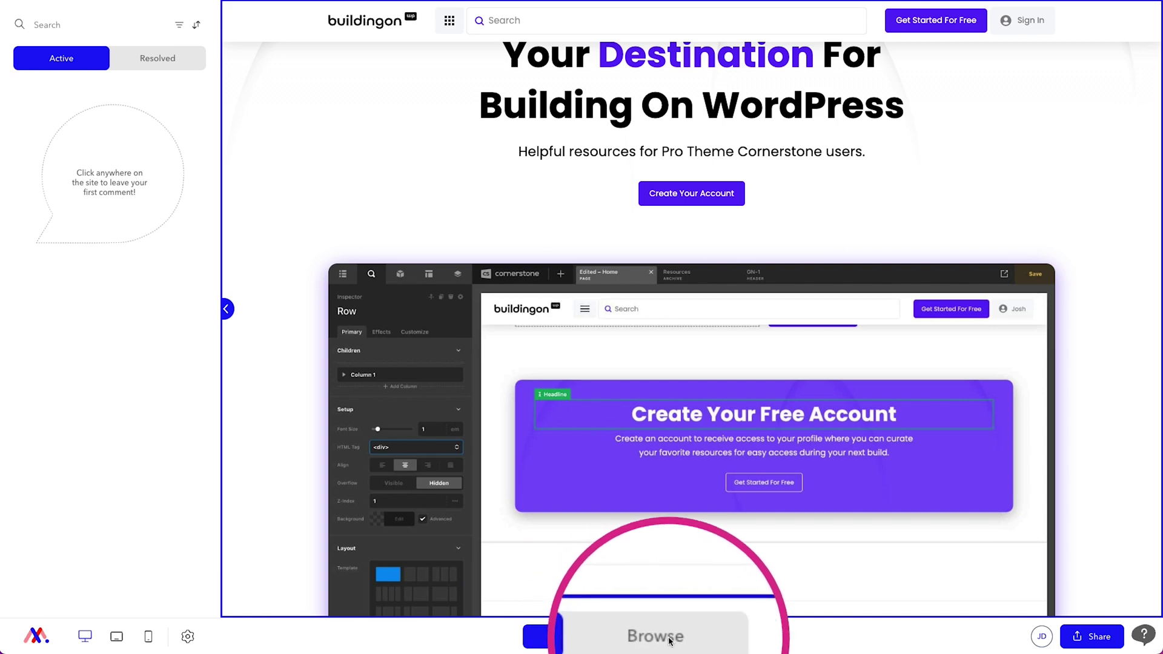
Step: Switch to Browse mode and go to the WordPress Resources page from the header menu
left_click(666, 636)
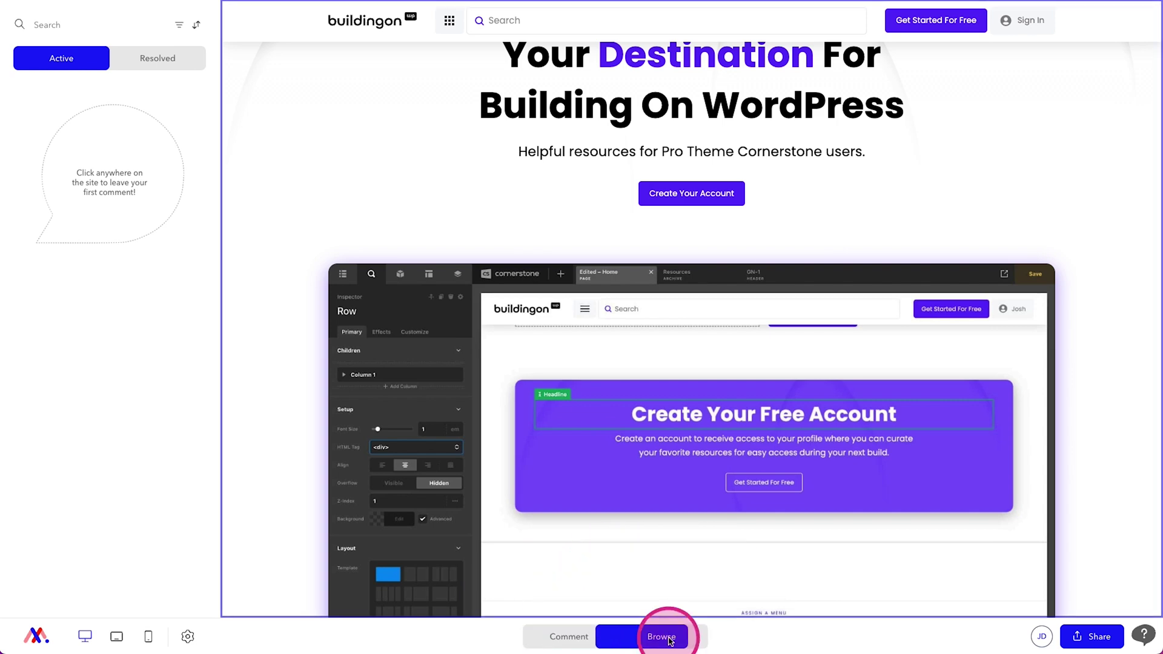
left_click(449, 24)
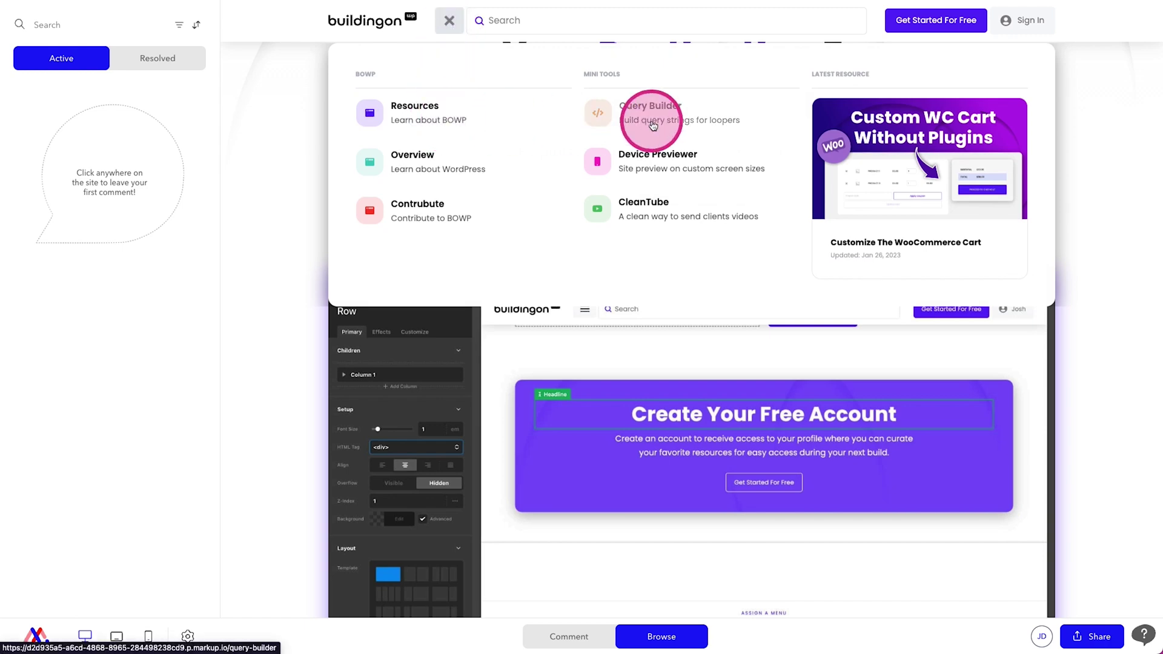
left_click(428, 108)
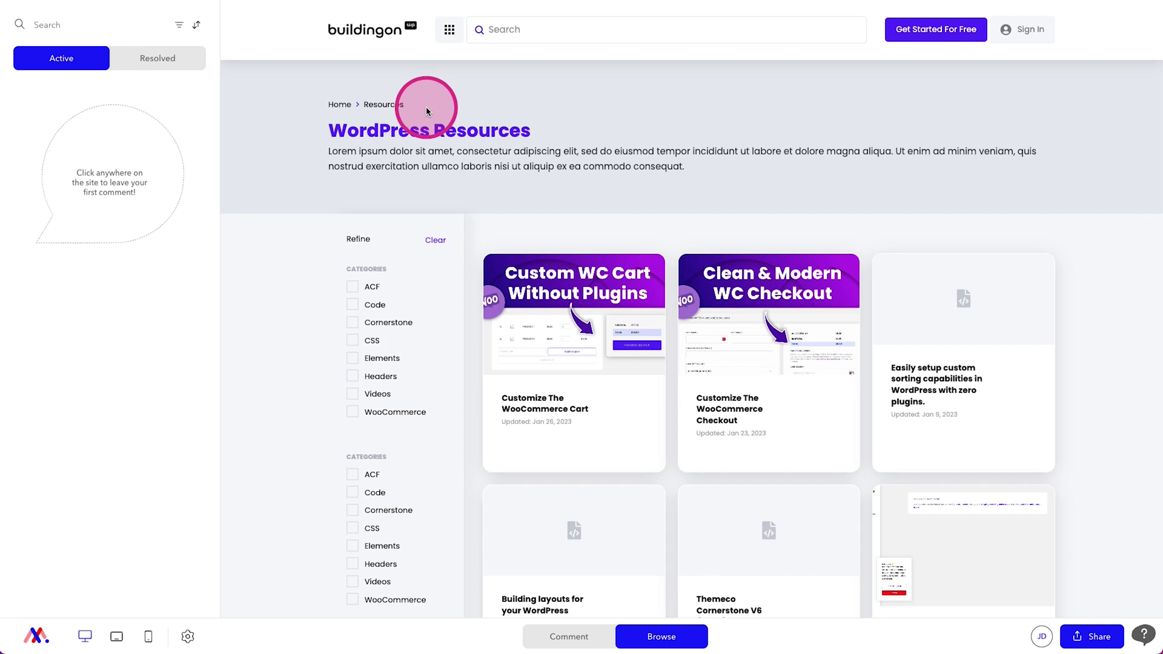
Step: Comment on the WordPress Resources headline: 'Don't like this headline. Please replace with WordPress Videos'
left_click(548, 637)
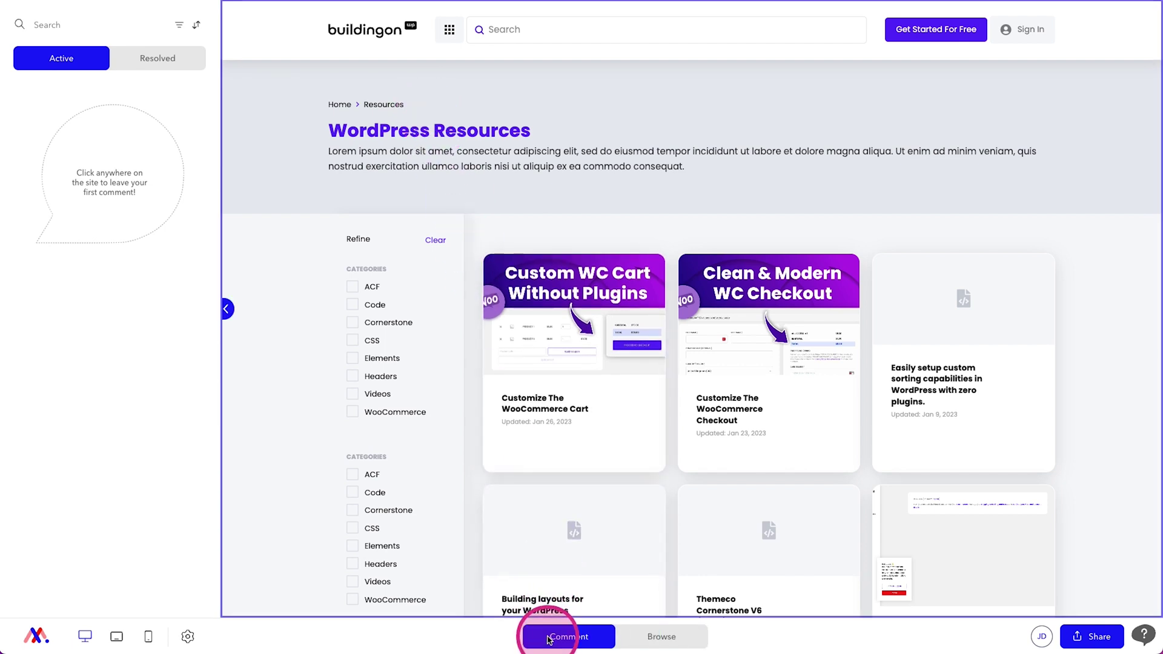
left_click(442, 134)
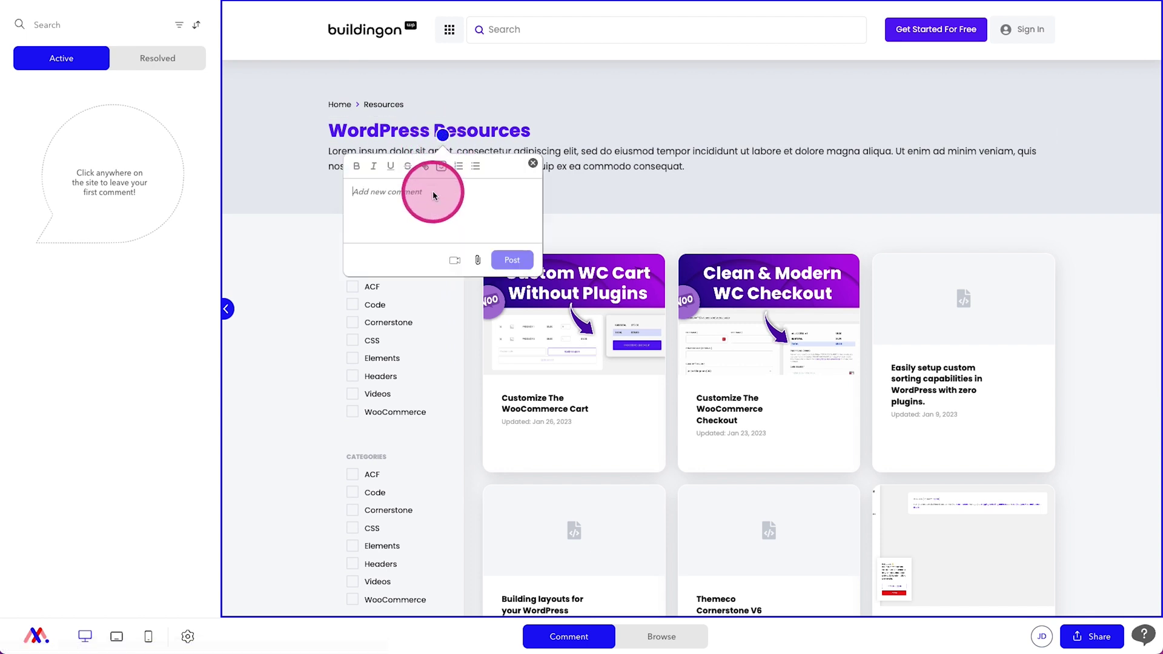
type("Don't like this h")
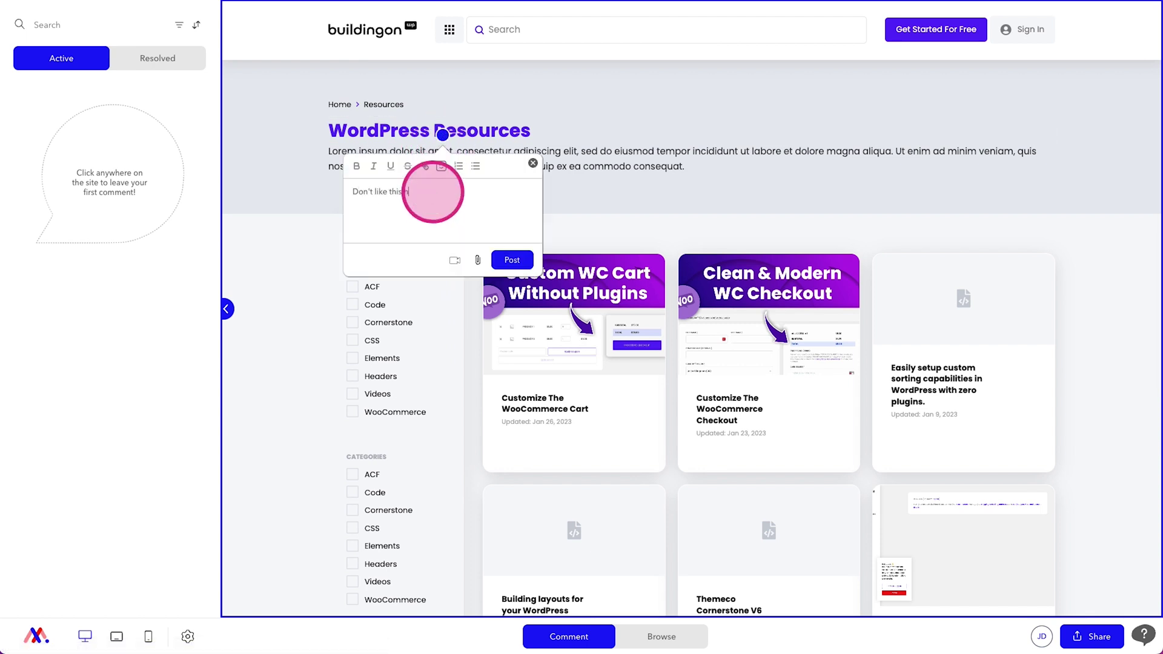
type("eadline. Please replace with WordPress Videos")
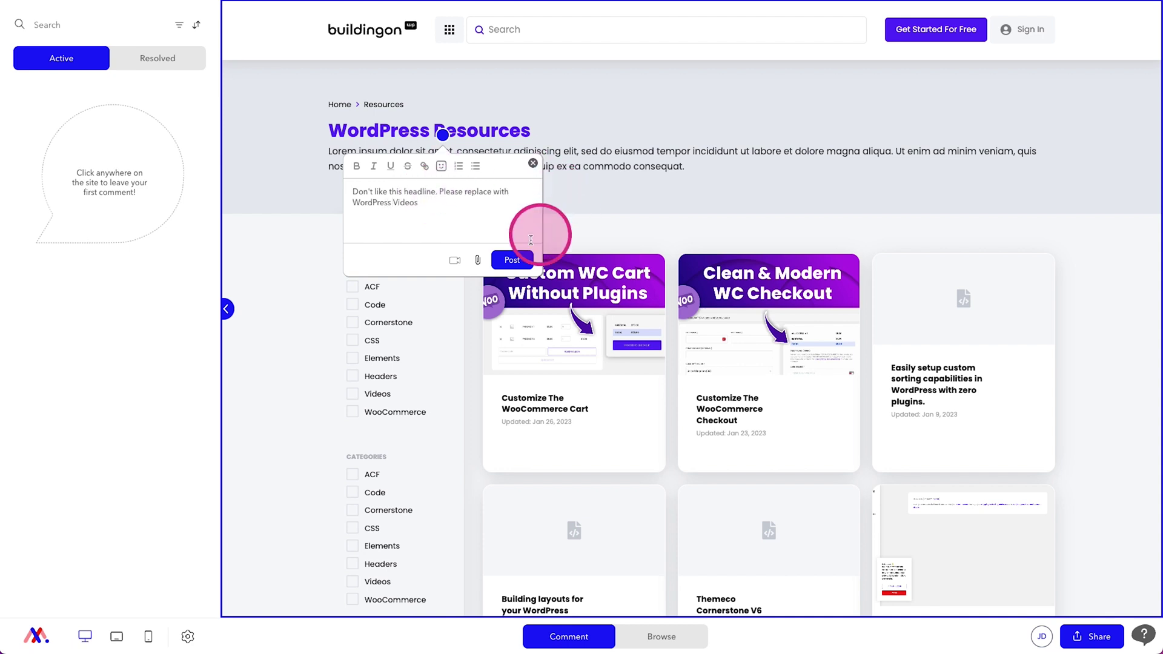
left_click(512, 260)
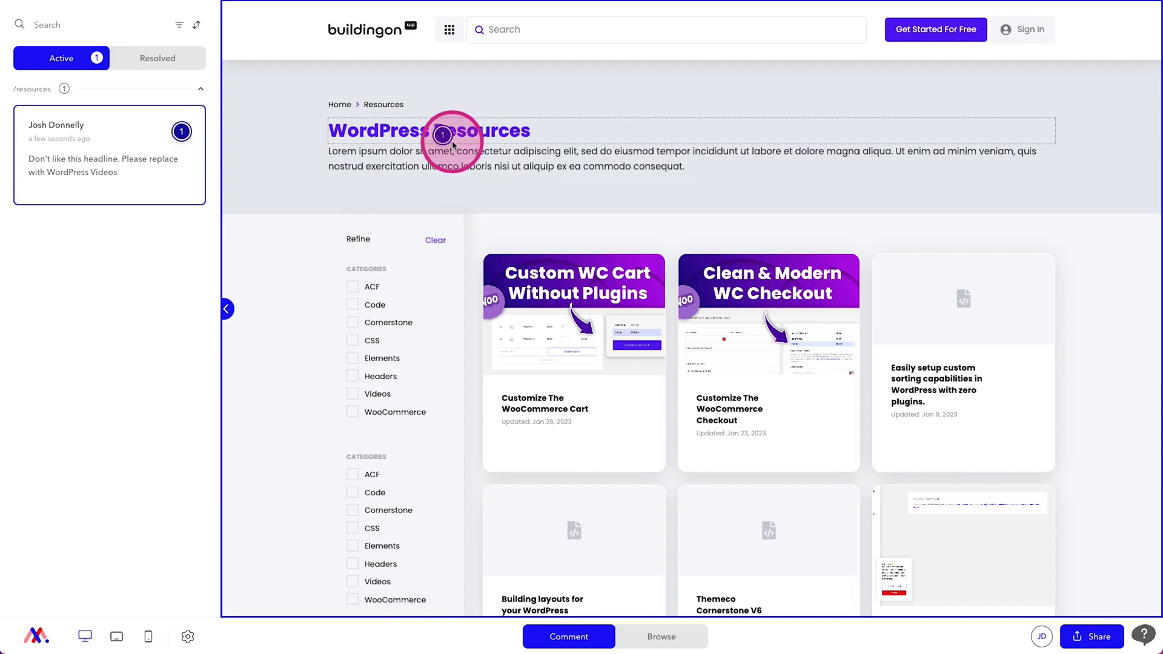
Step: Collapse and re-expand the /resources group, then select and deselect the headline comment
mouse_move(91, 183)
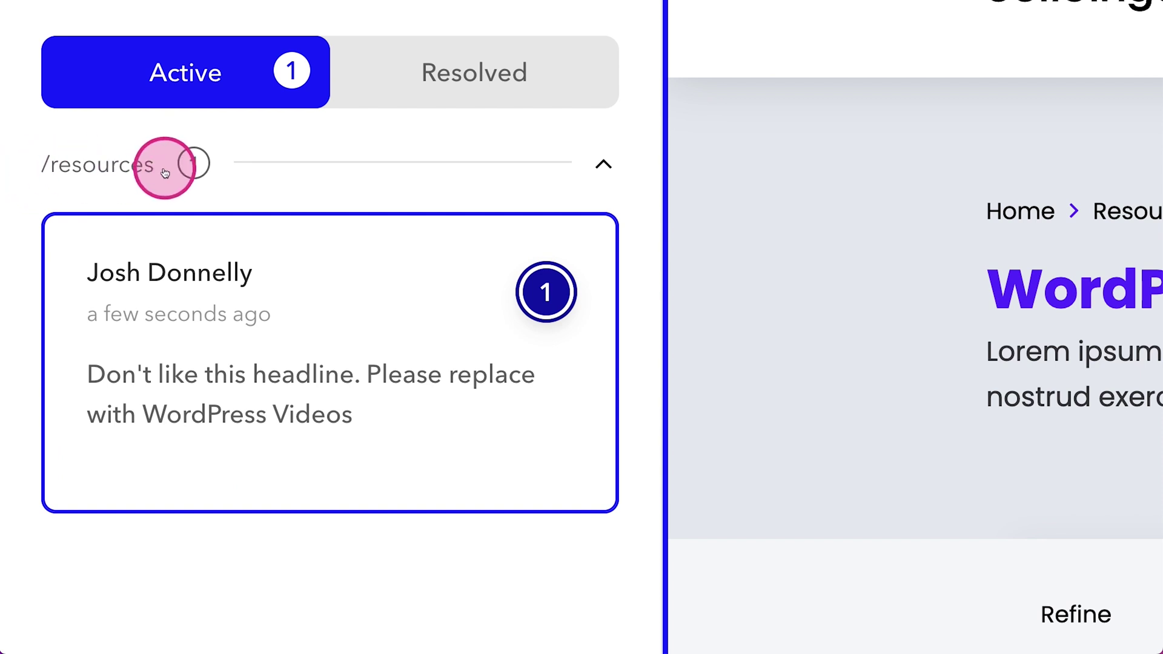
left_click(603, 164)
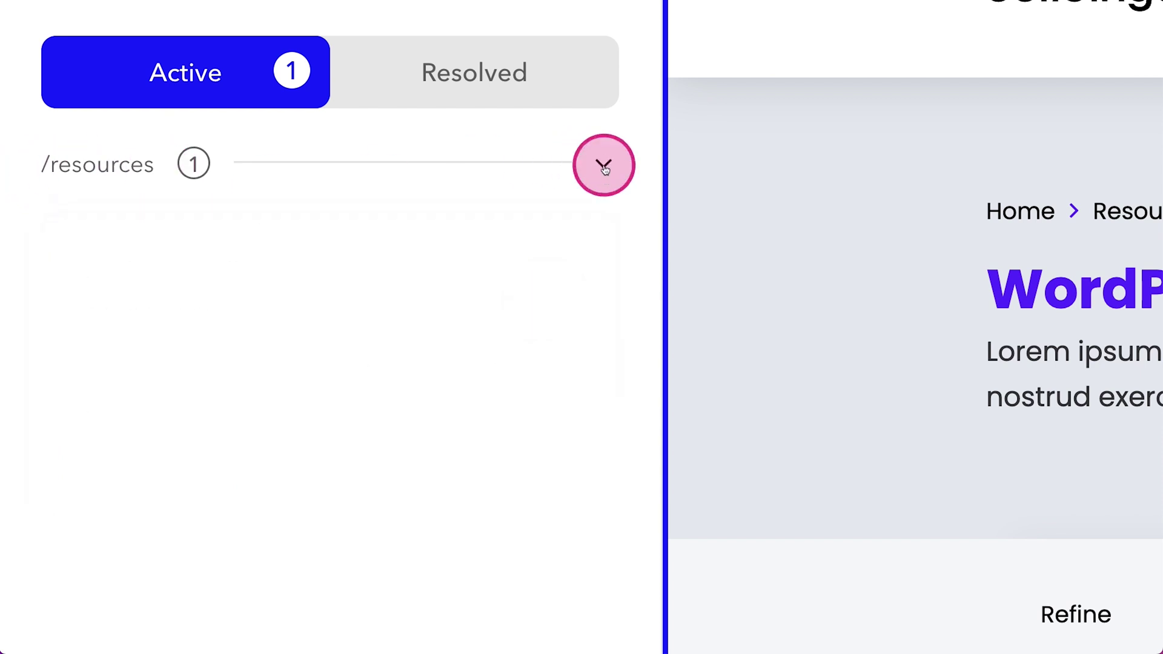
left_click(604, 167)
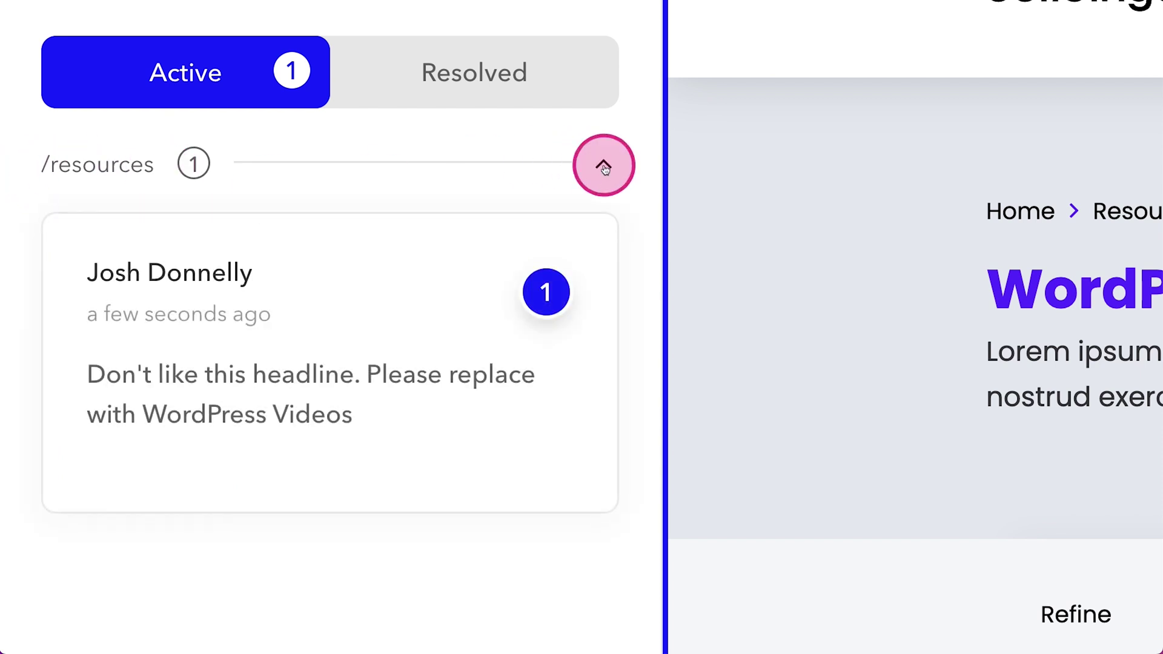
left_click(190, 166)
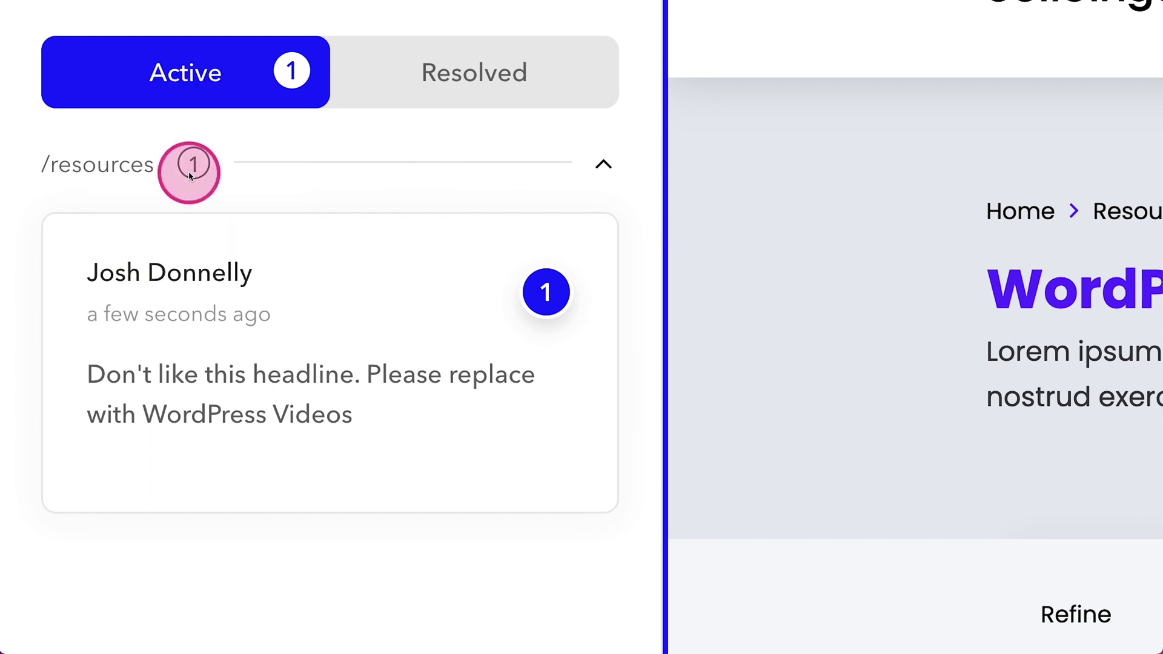
left_click(95, 286)
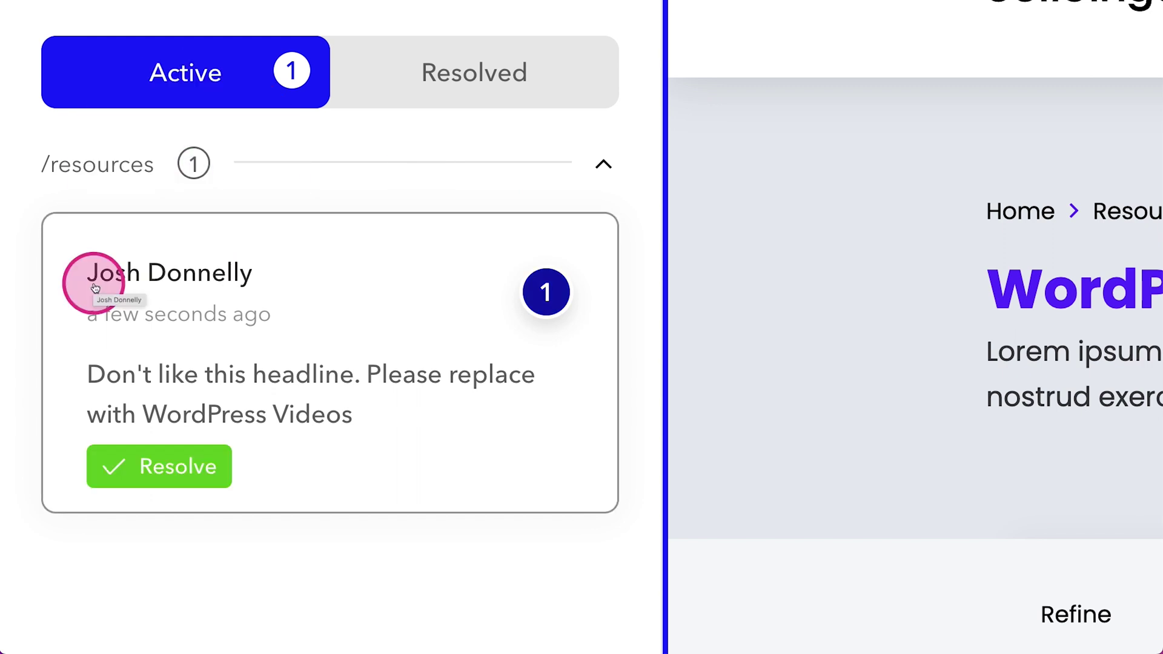
left_click(15, 297)
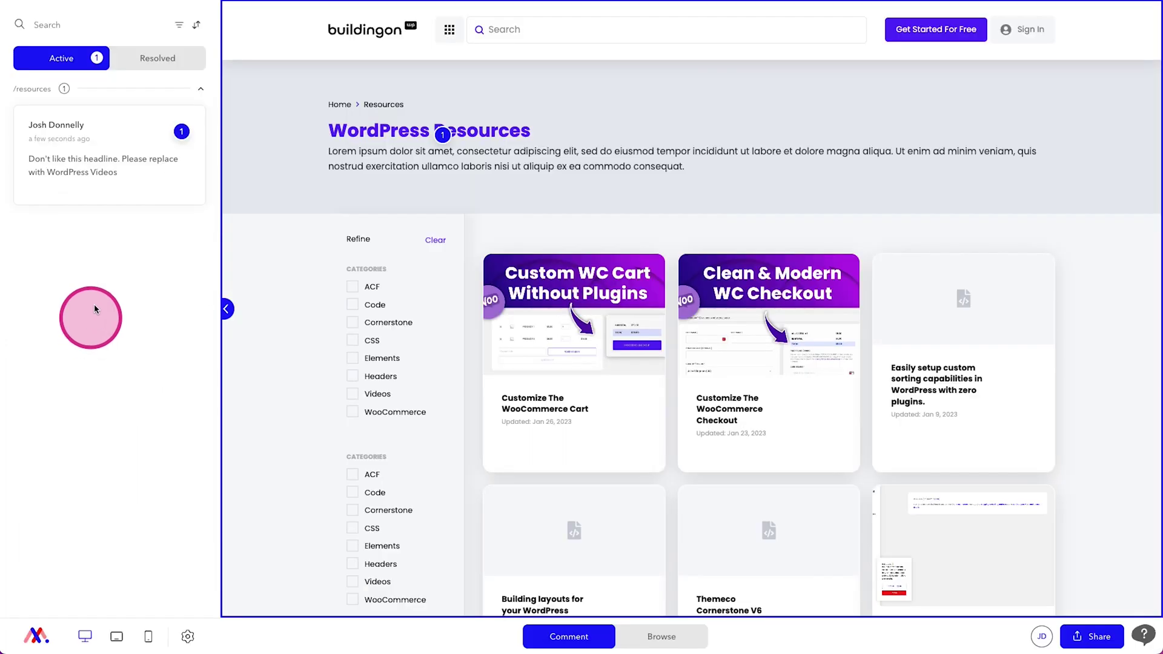
mouse_move(545, 292)
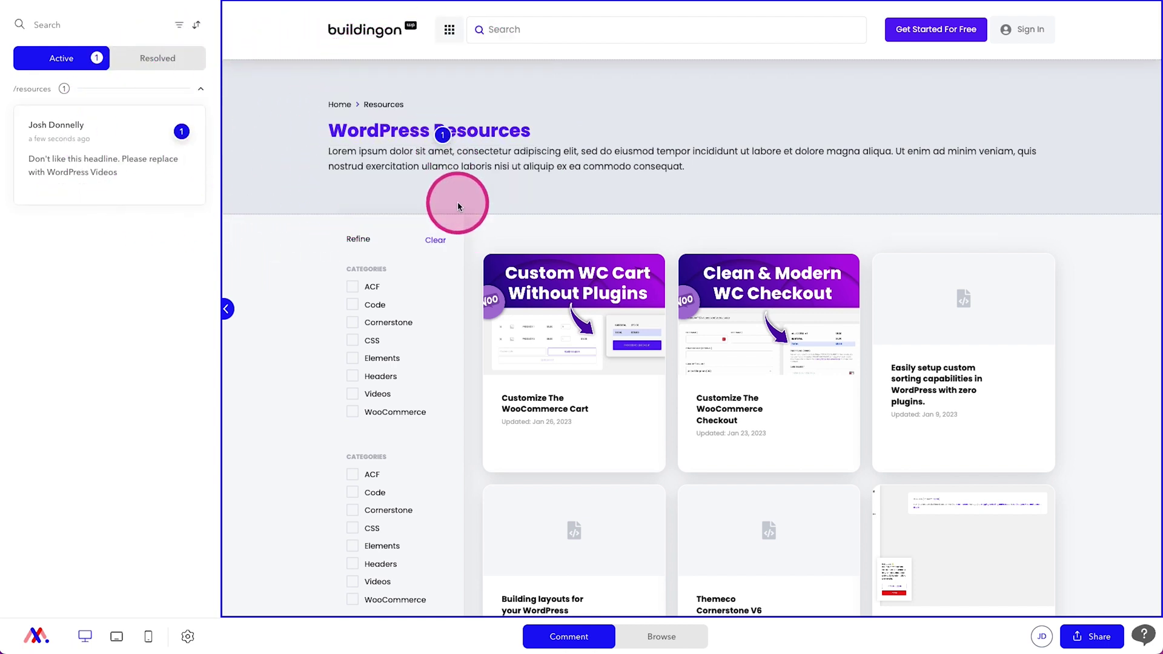
Step: Browse back to the site homepage and return to Comment mode
left_click(661, 635)
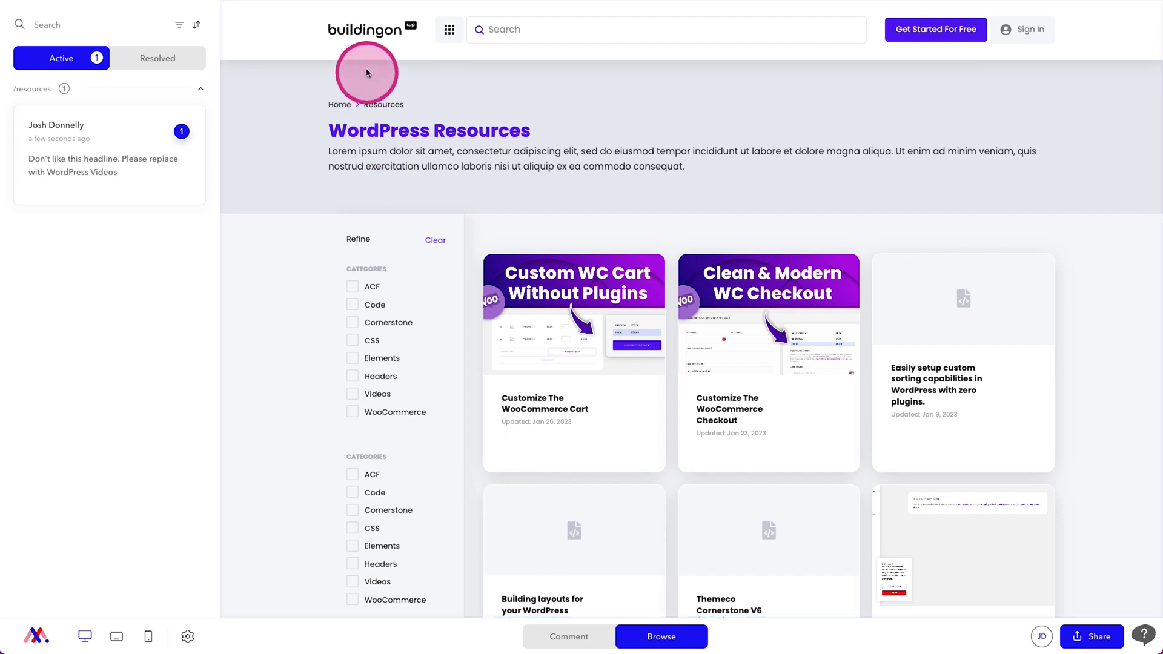
left_click(367, 32)
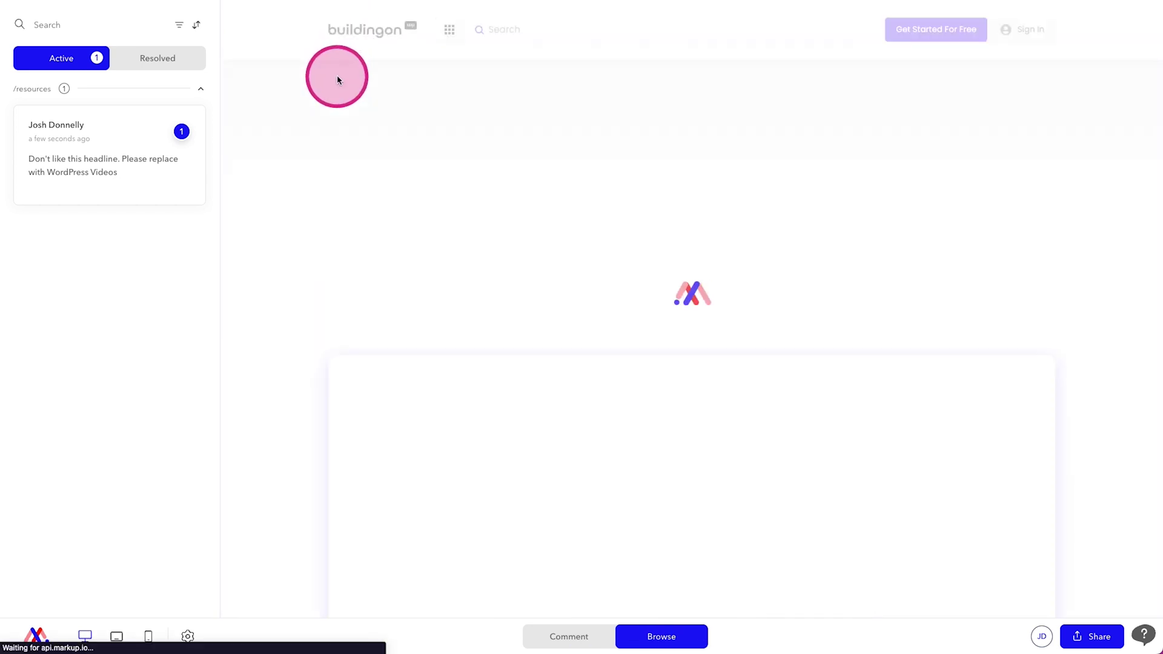
left_click(564, 636)
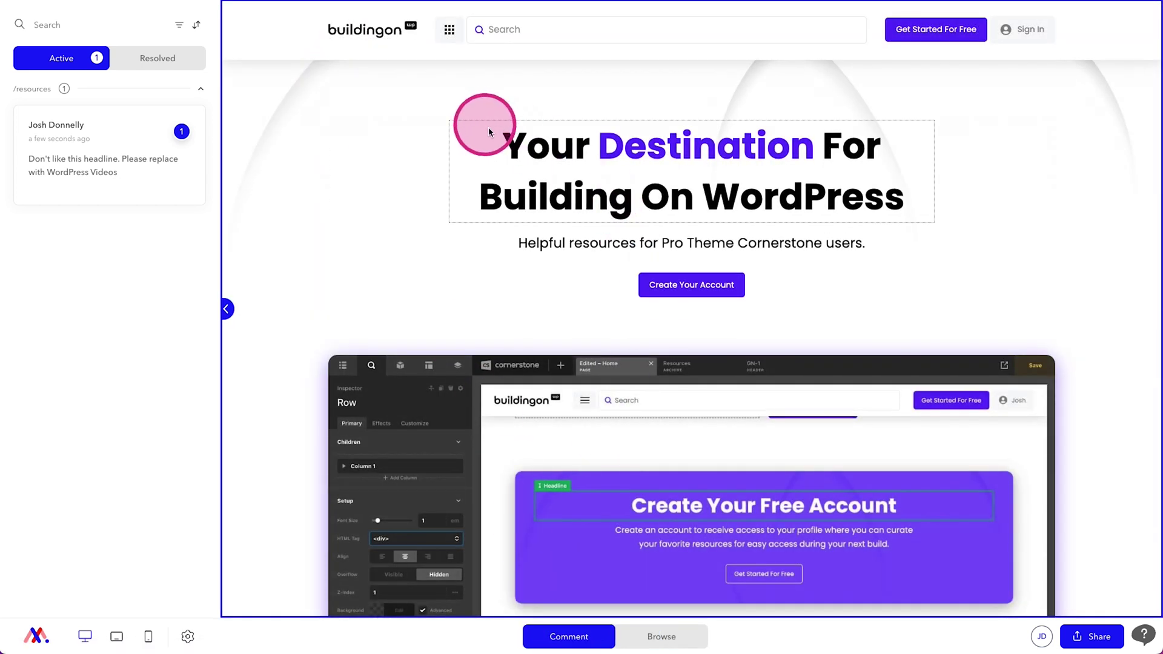
Step: Post a comment on the homepage headline reading 'Change to: One-Stop-Shop'
left_click(643, 158)
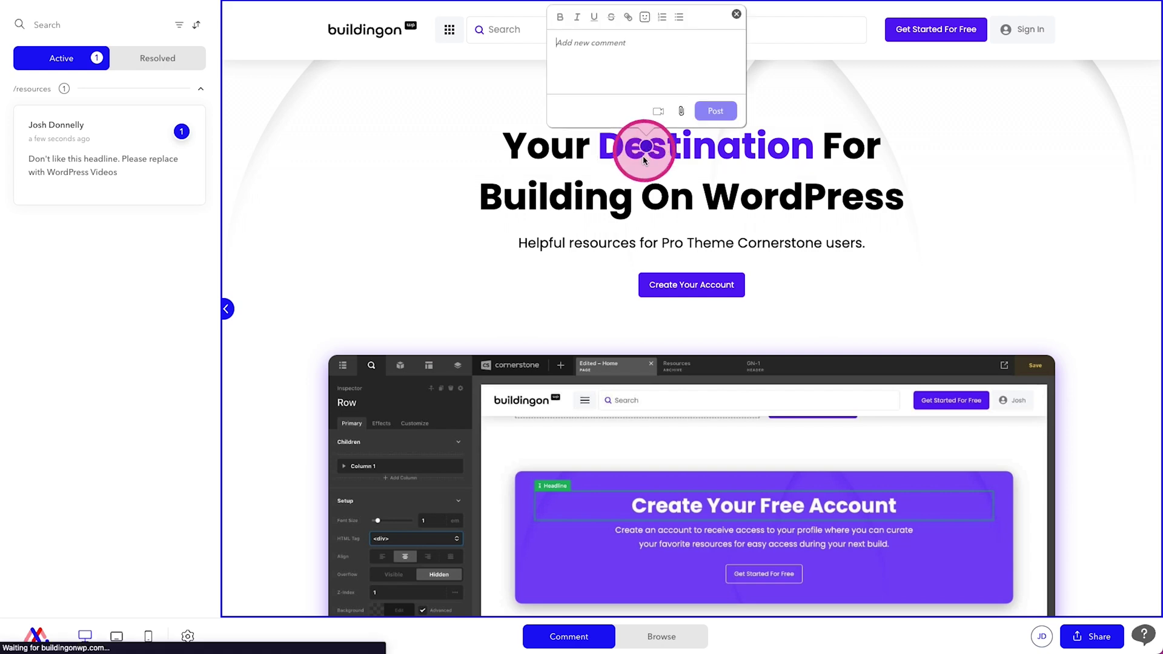
left_click(598, 68)
type("One")
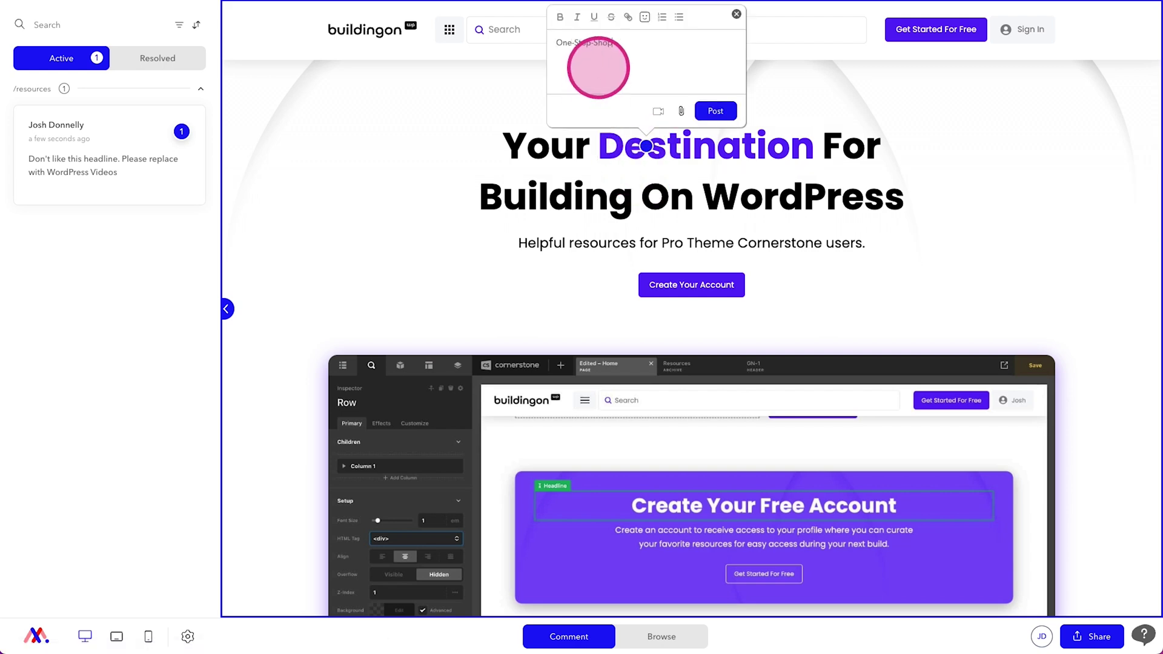
type("-Stop-Shop")
triple_click(630, 63)
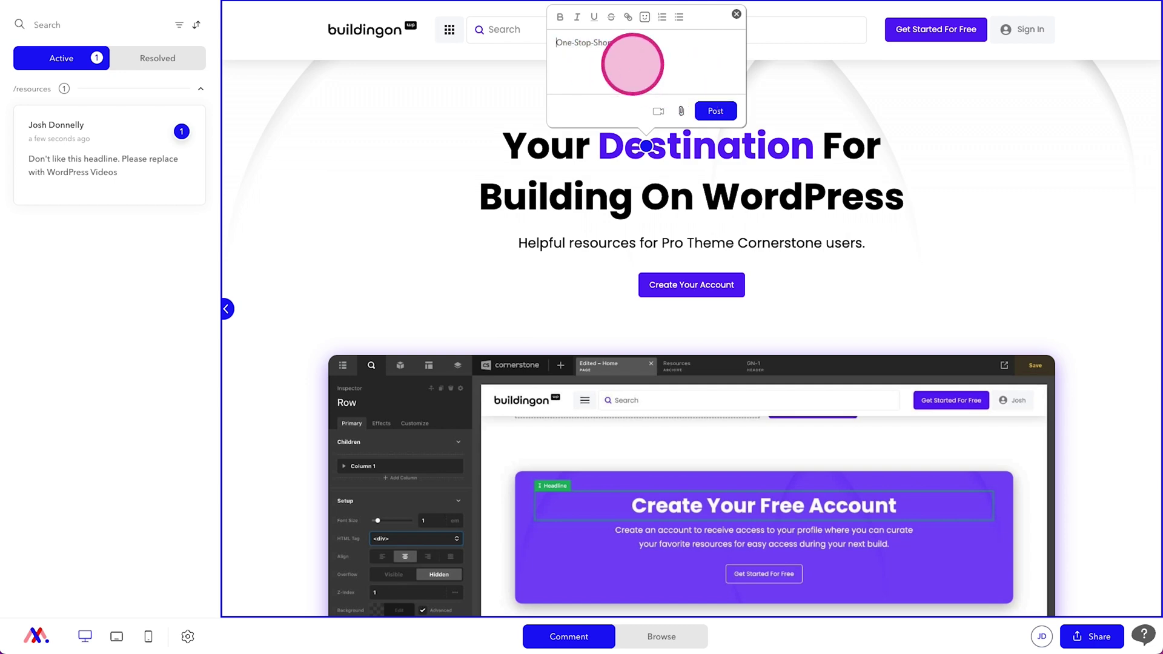
type("Change to:")
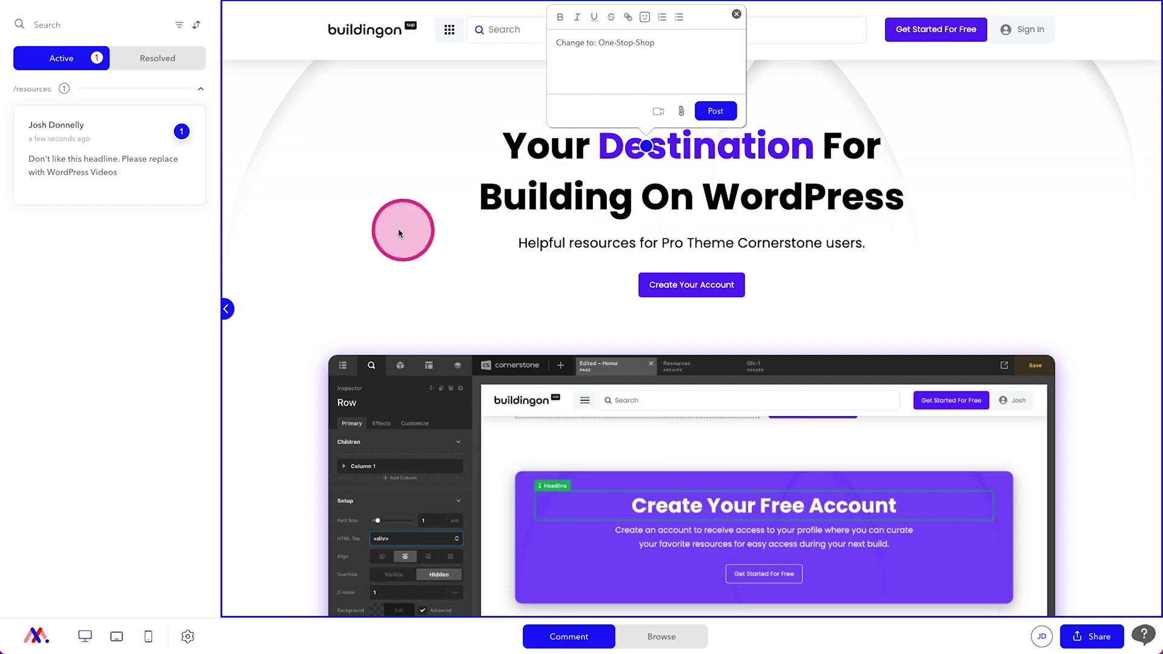
key("ctrl+Return")
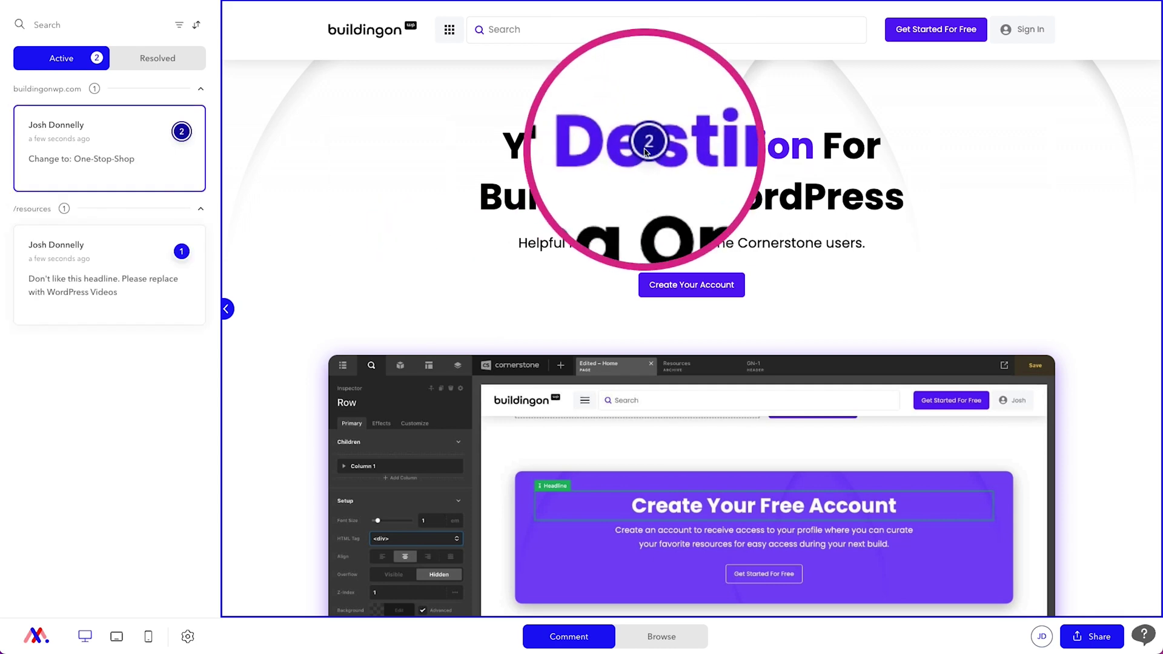
mouse_move(91, 130)
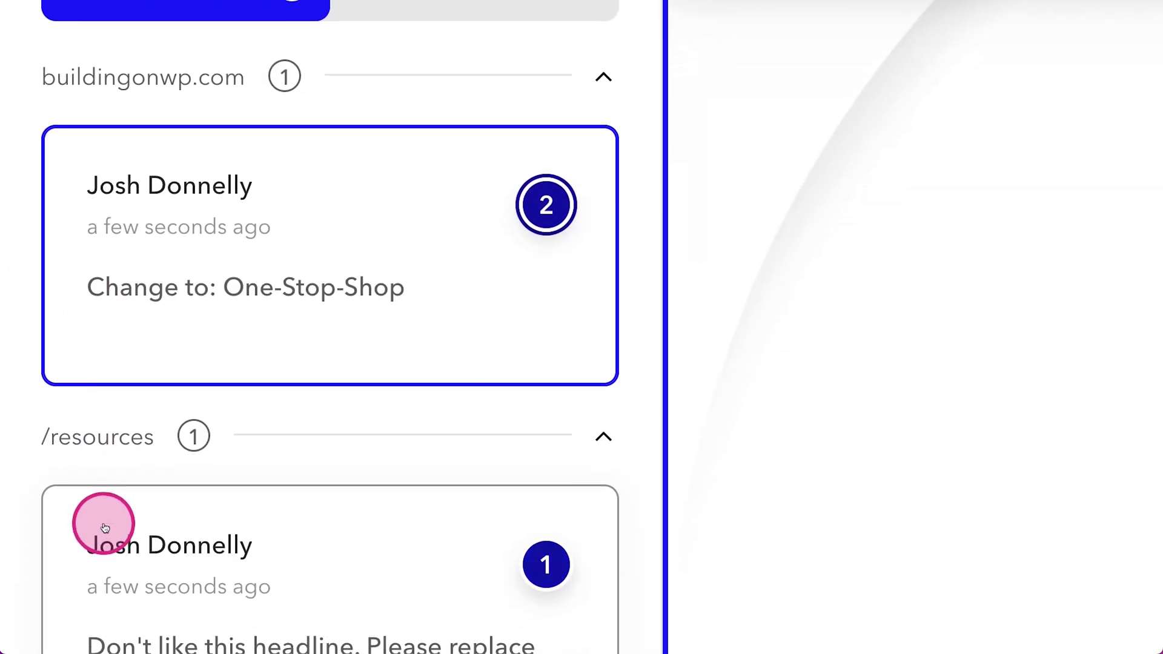
mouse_move(76, 283)
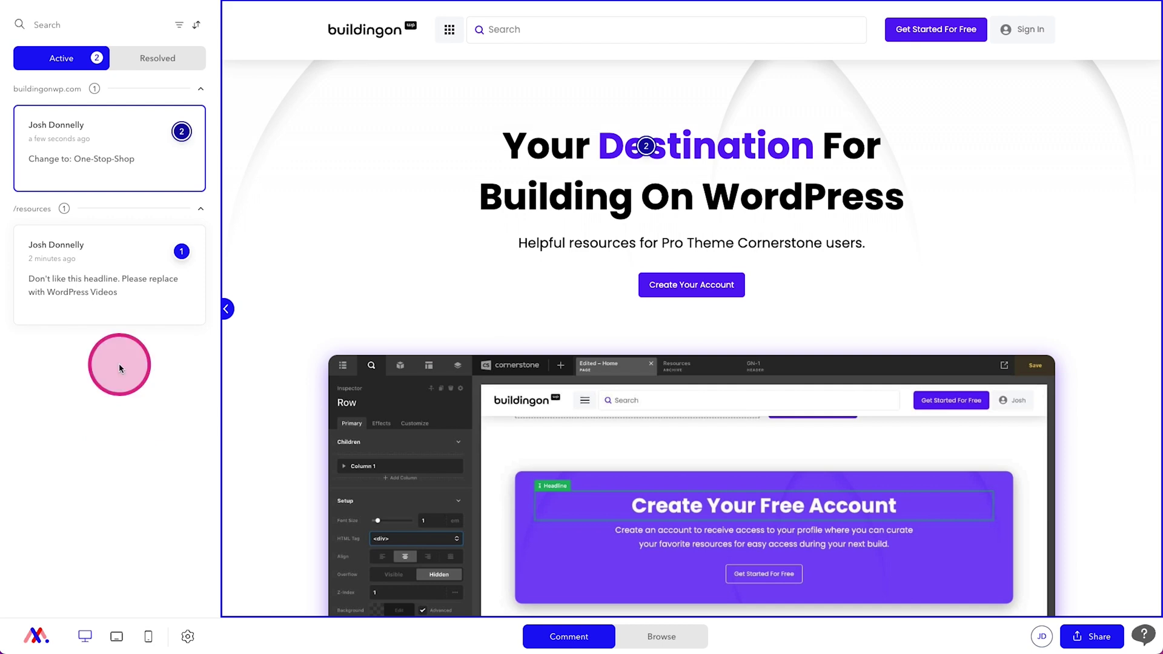
mouse_move(103, 159)
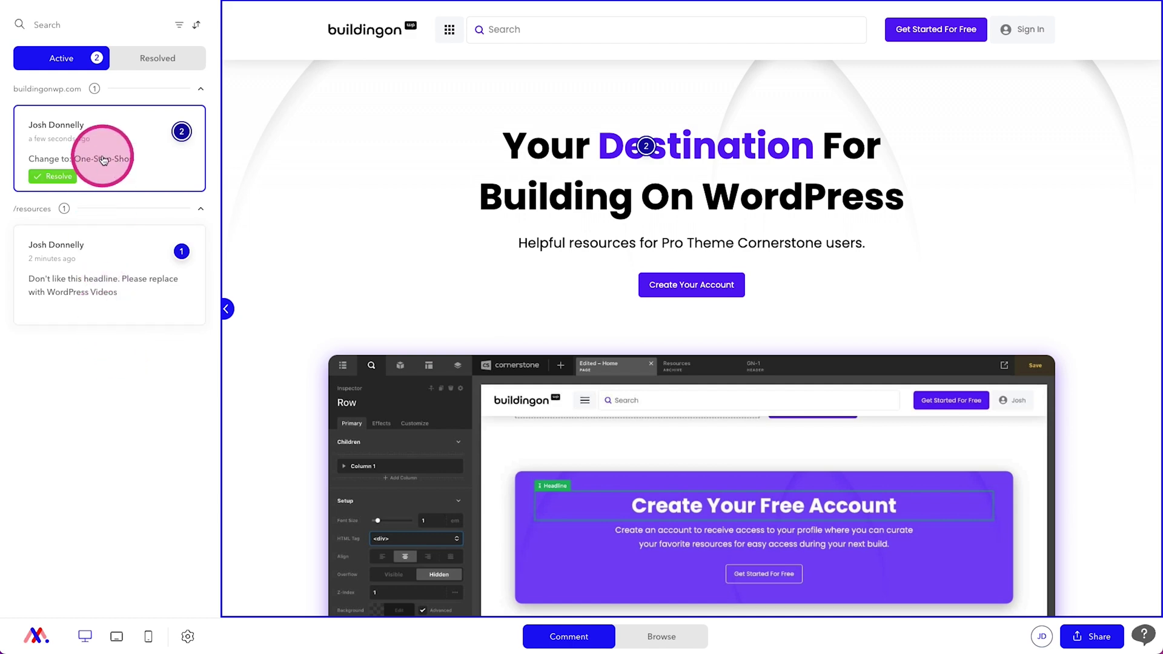
Step: Reply 'Why not remove the hyphen' on the One-Stop-Shop comment thread
left_click(102, 159)
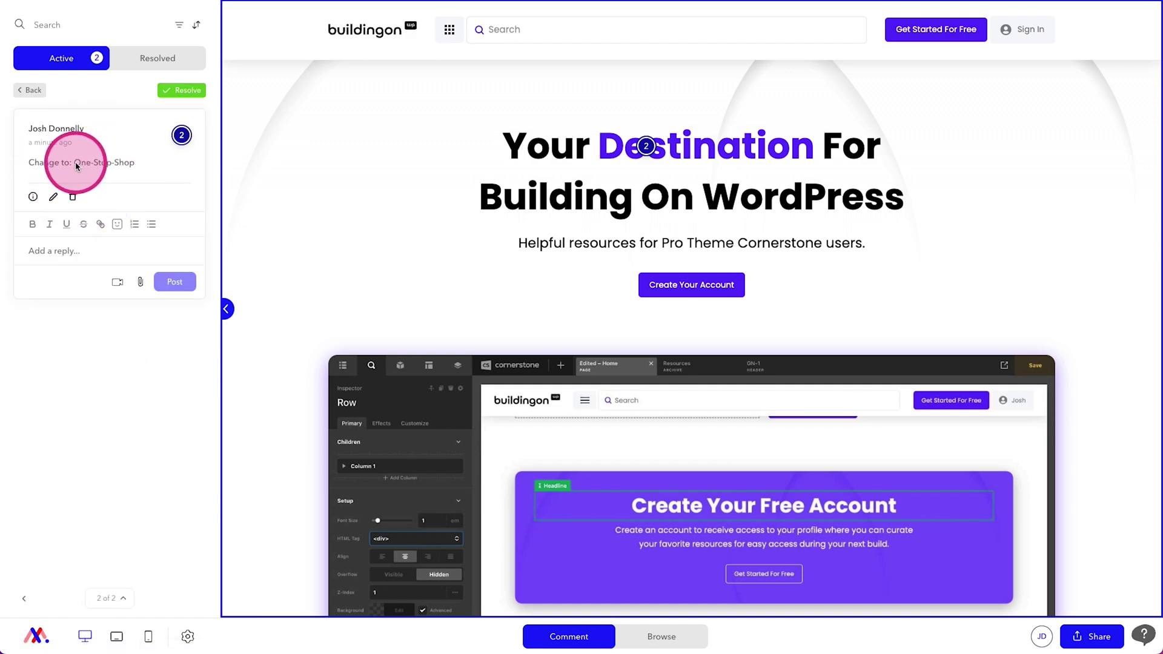
left_click(82, 256)
type("Why")
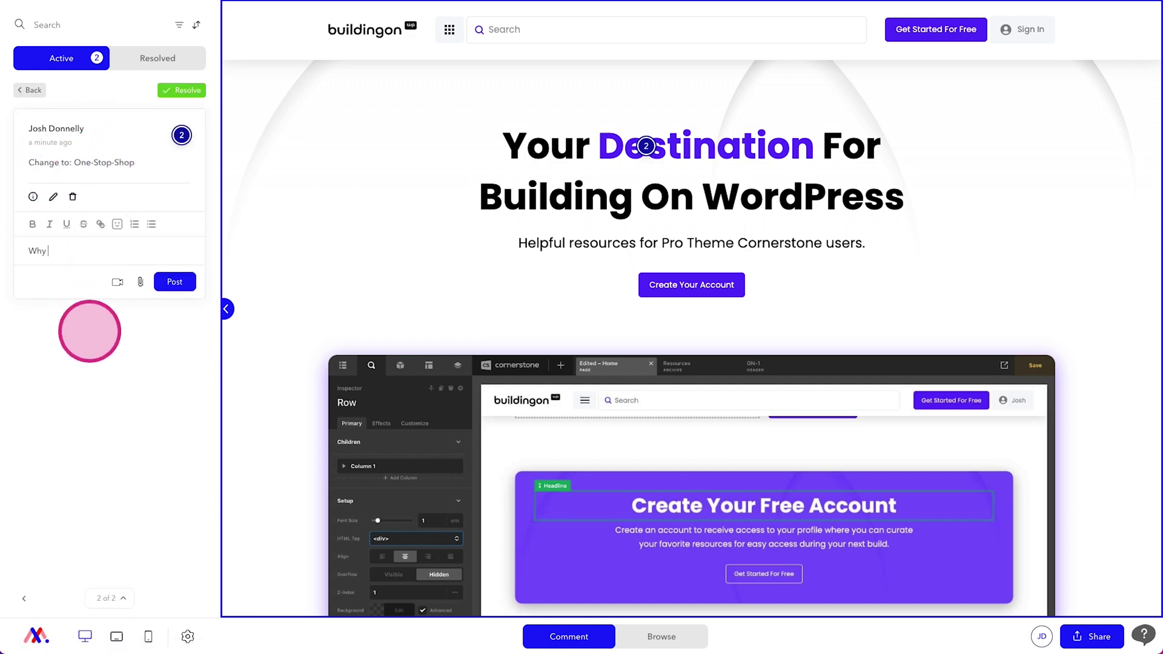
type(" not remove the hyphens?")
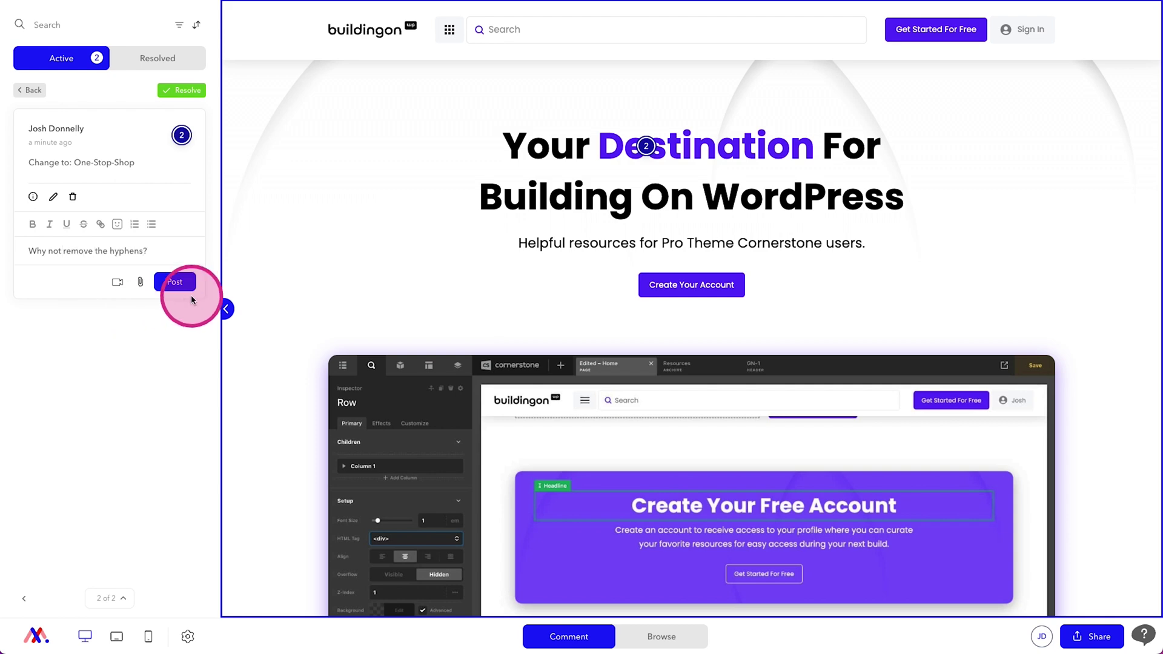
left_click(178, 283)
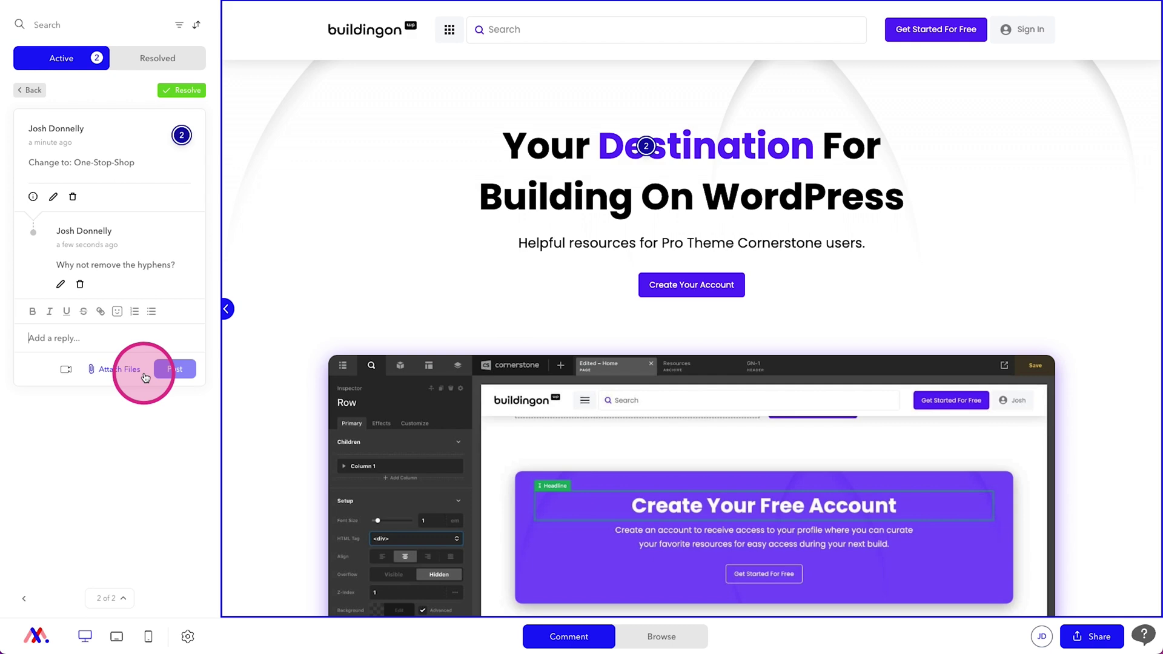
Step: Edit the reply to add an @-mention, save it, and return to the comment list
left_click(60, 284)
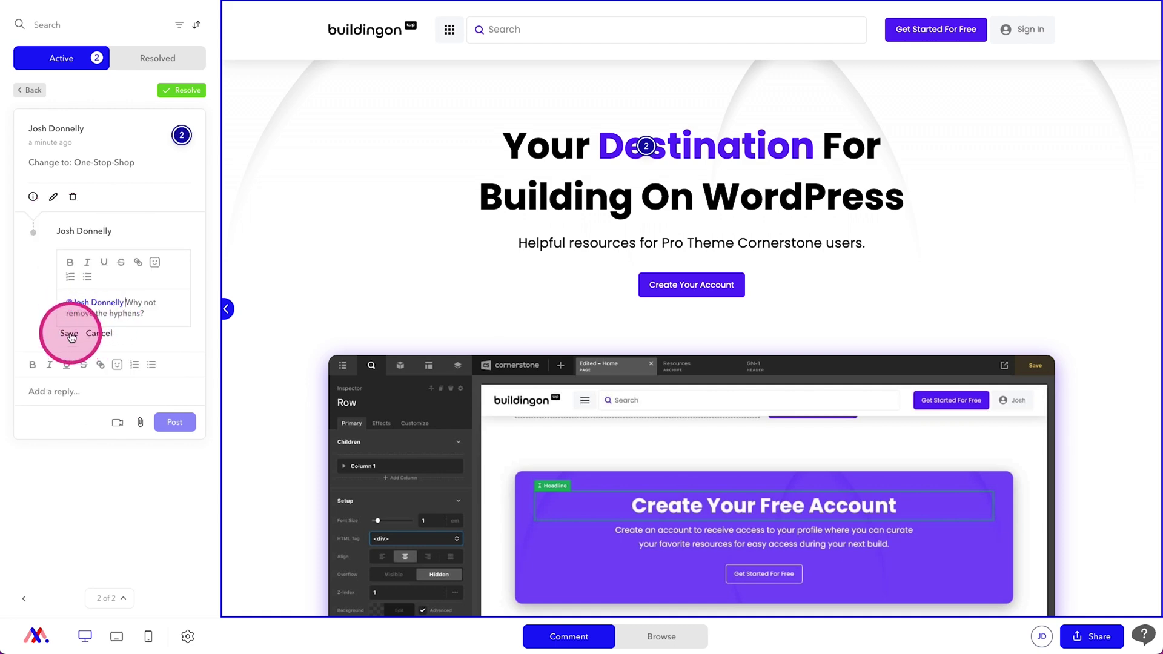
left_click(69, 333)
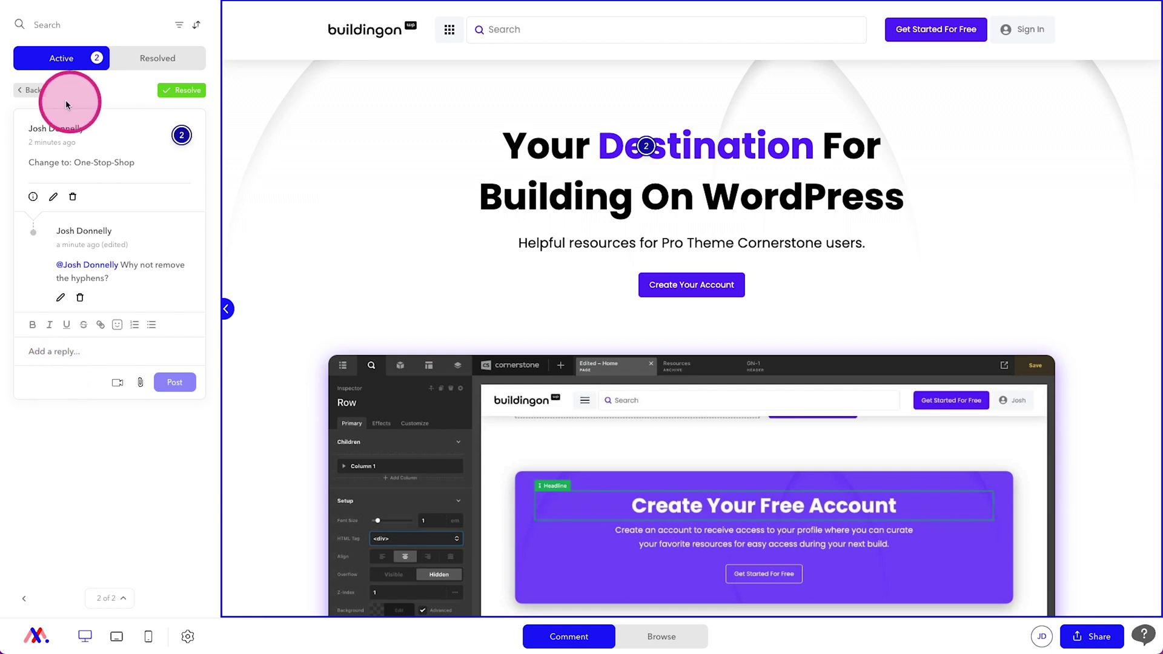
left_click(31, 89)
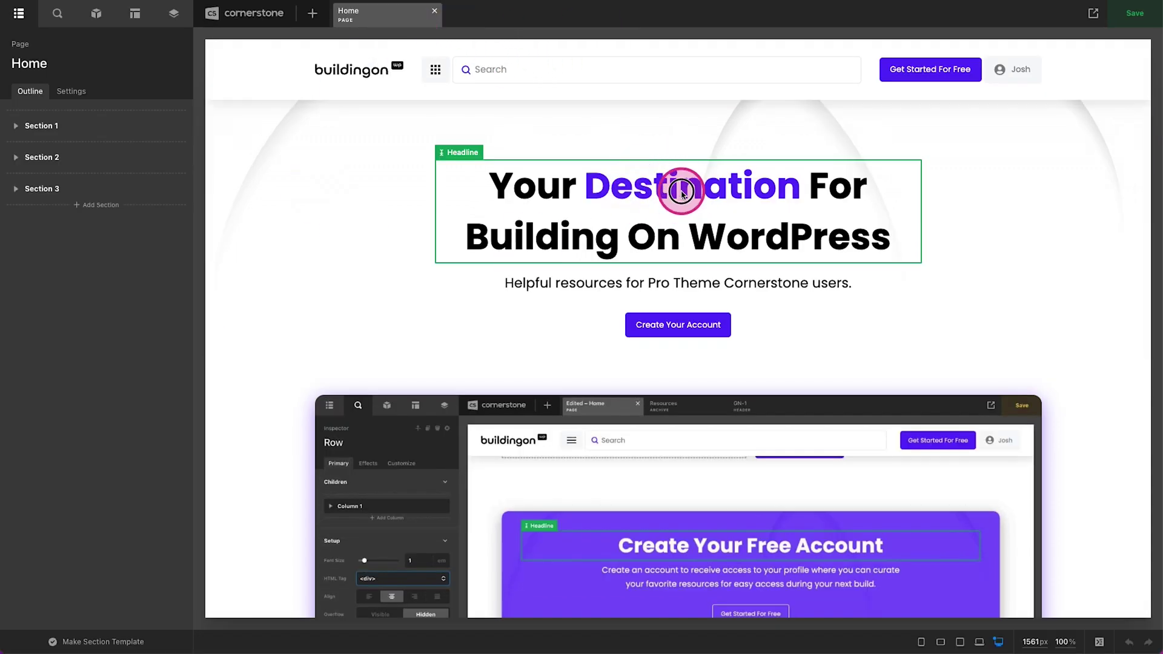
Step: Replace 'Destination' with 'One-Stop-Shop' in the Cornerstone headline and save the page
left_click(683, 221)
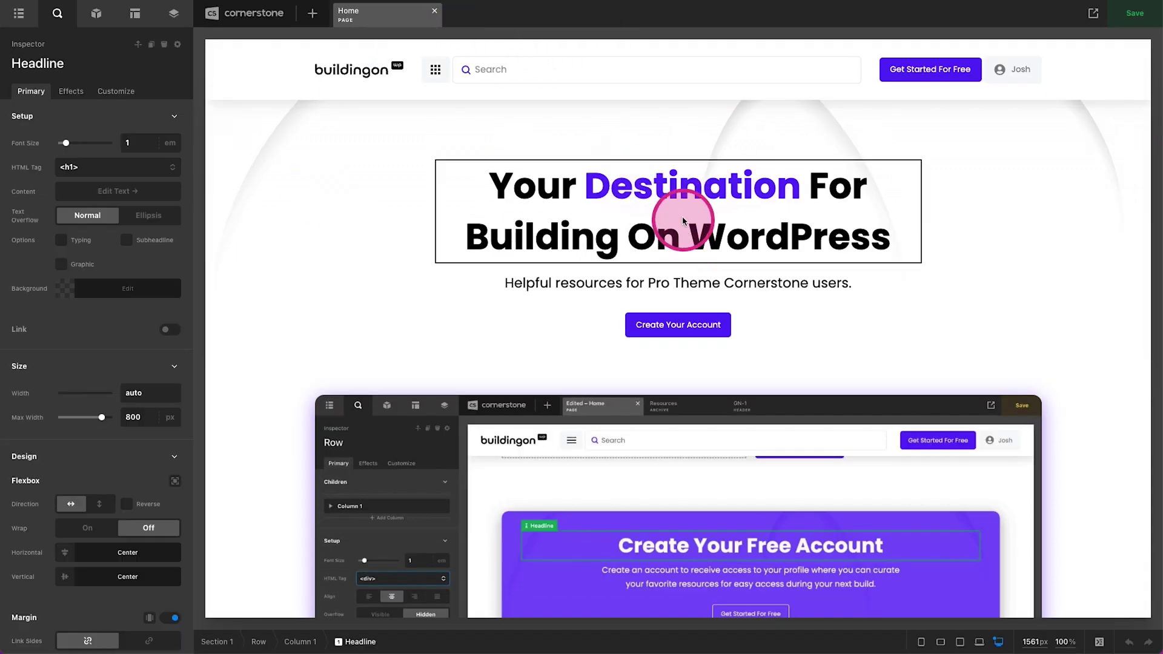
left_click(675, 191)
double_click(676, 192)
type("One-Stop-")
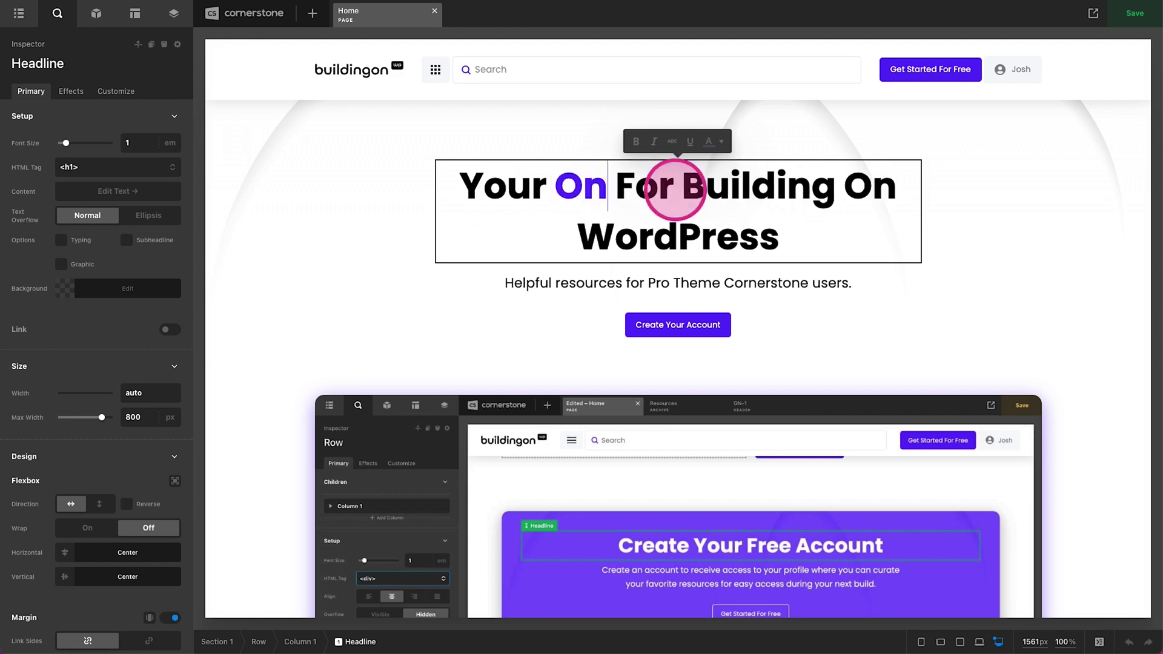
type("Shop For")
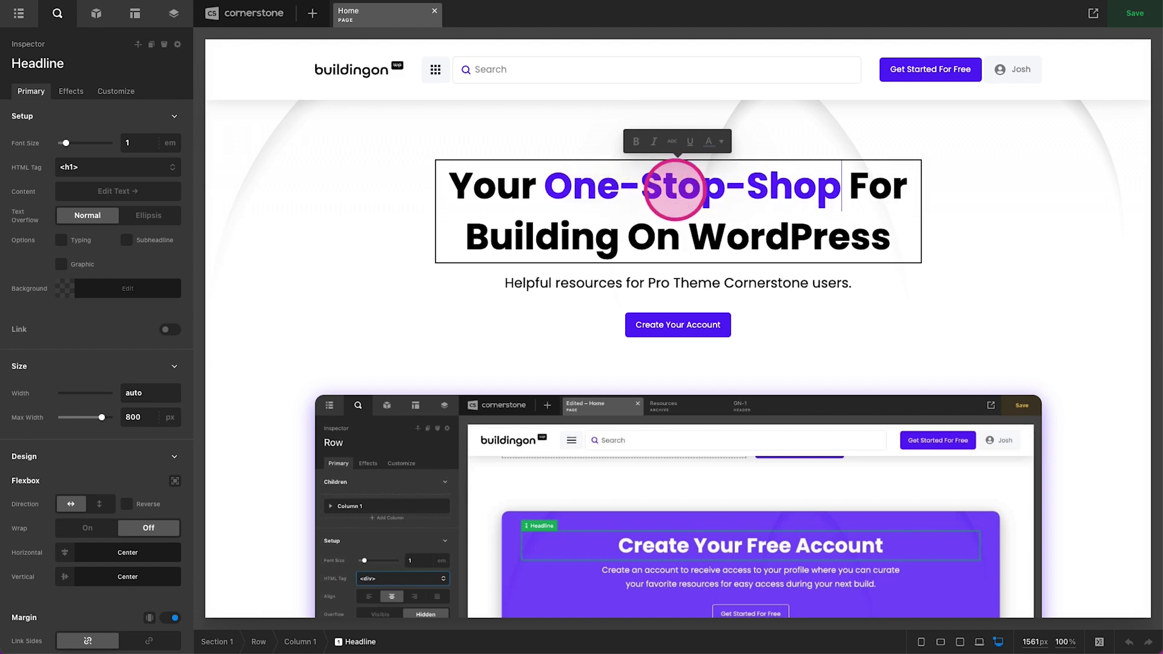
left_click(324, 187)
left_click(1134, 13)
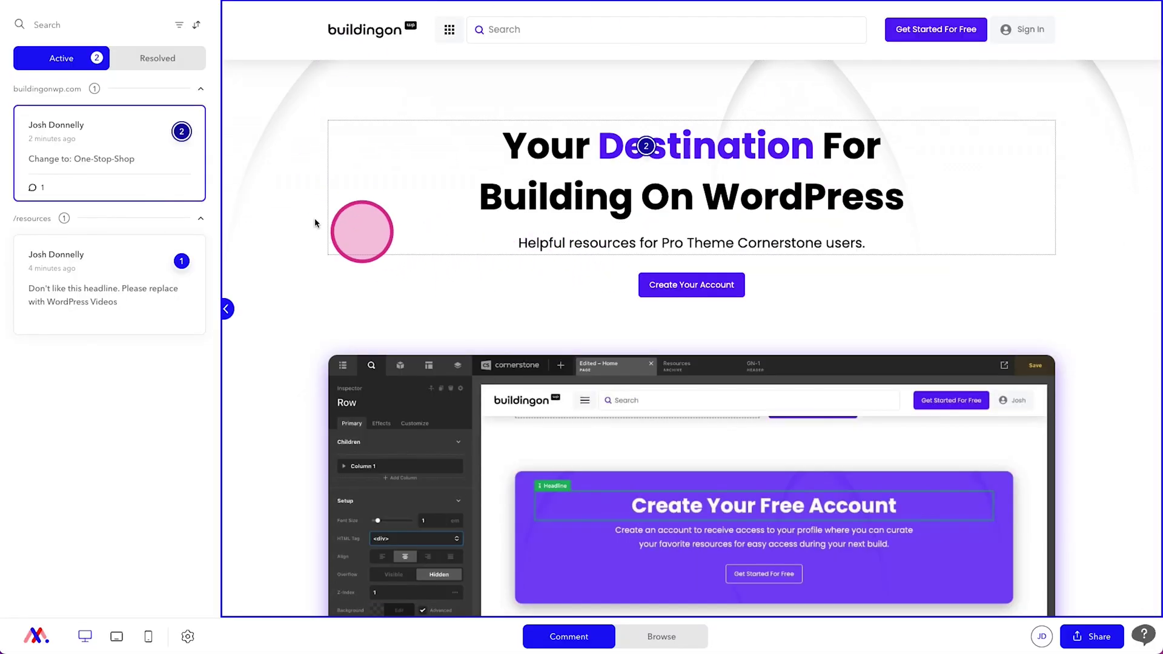
Step: Resolve the 'Change to: One-Stop-Shop' comment, leaving one active comment
mouse_move(55, 187)
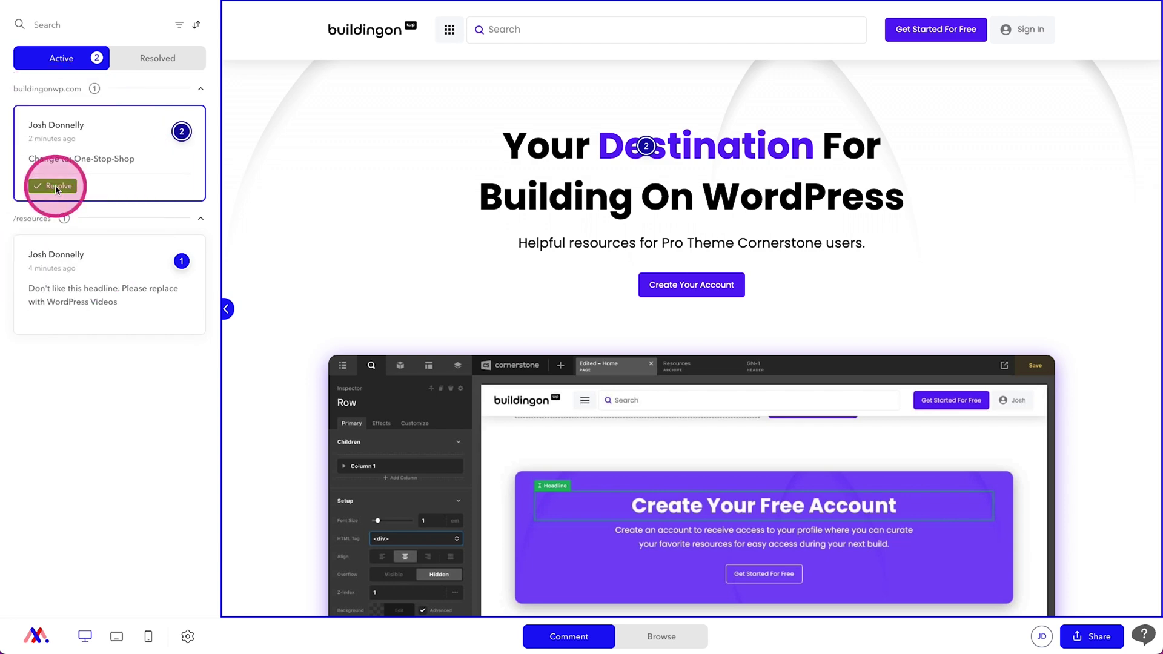
left_click(55, 188)
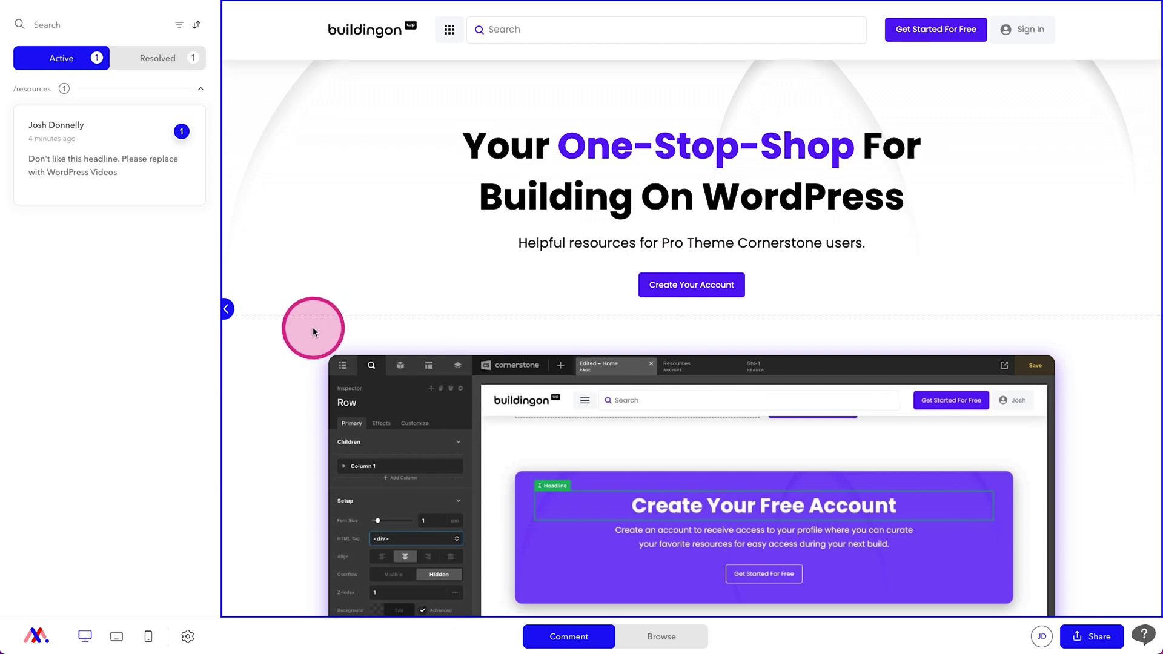
mouse_move(159, 118)
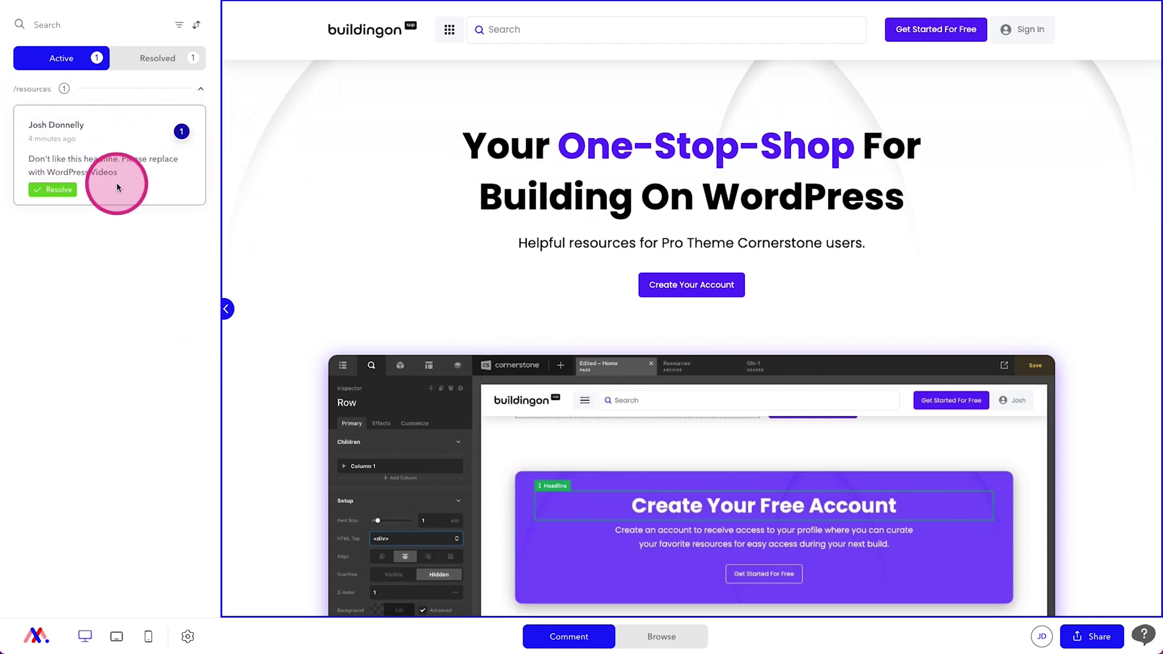
left_click(225, 309)
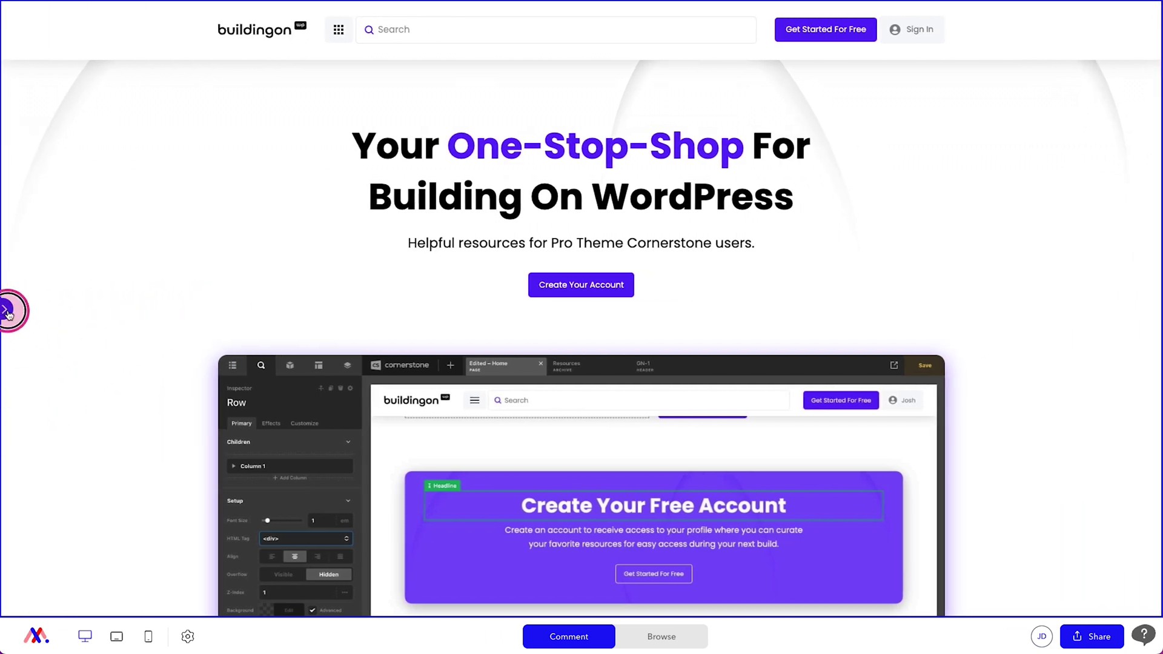
left_click(7, 312)
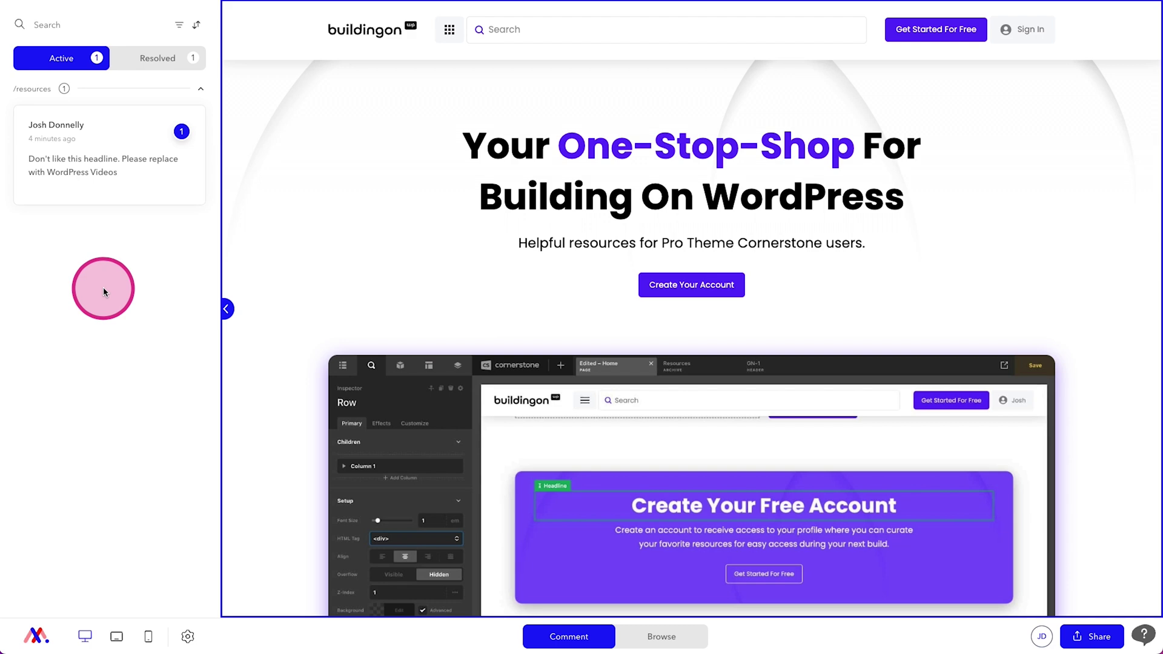
Step: Show the Resolved tab and open the One-Stop-Shop comment pin on the headline
left_click(148, 63)
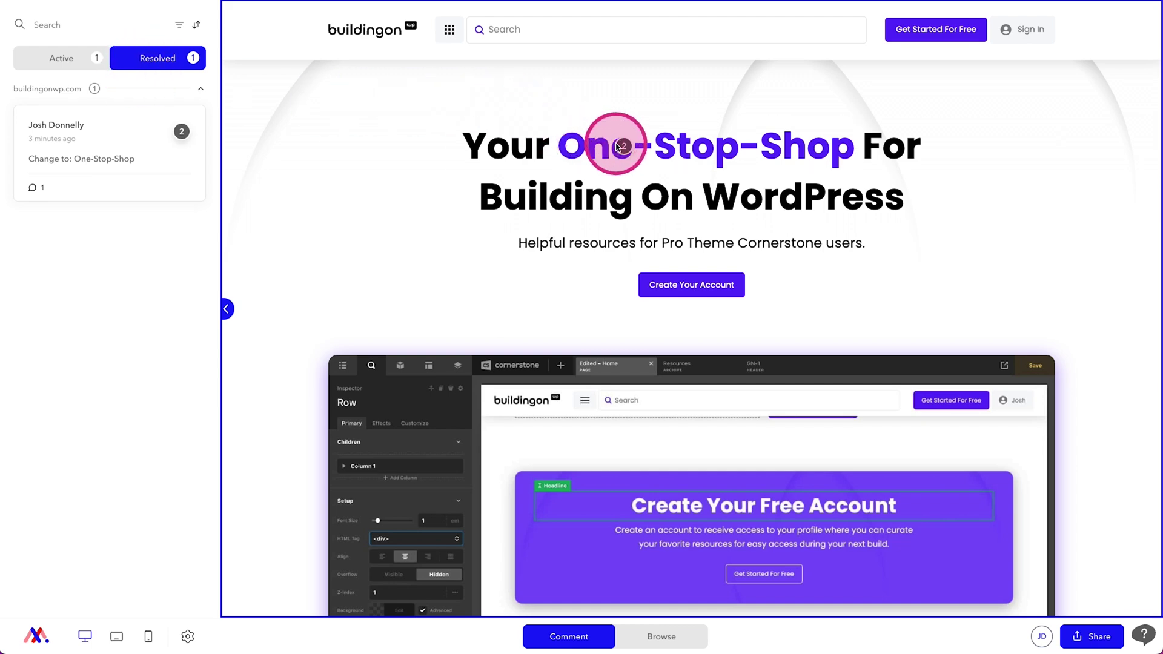
left_click(626, 149)
mouse_move(152, 127)
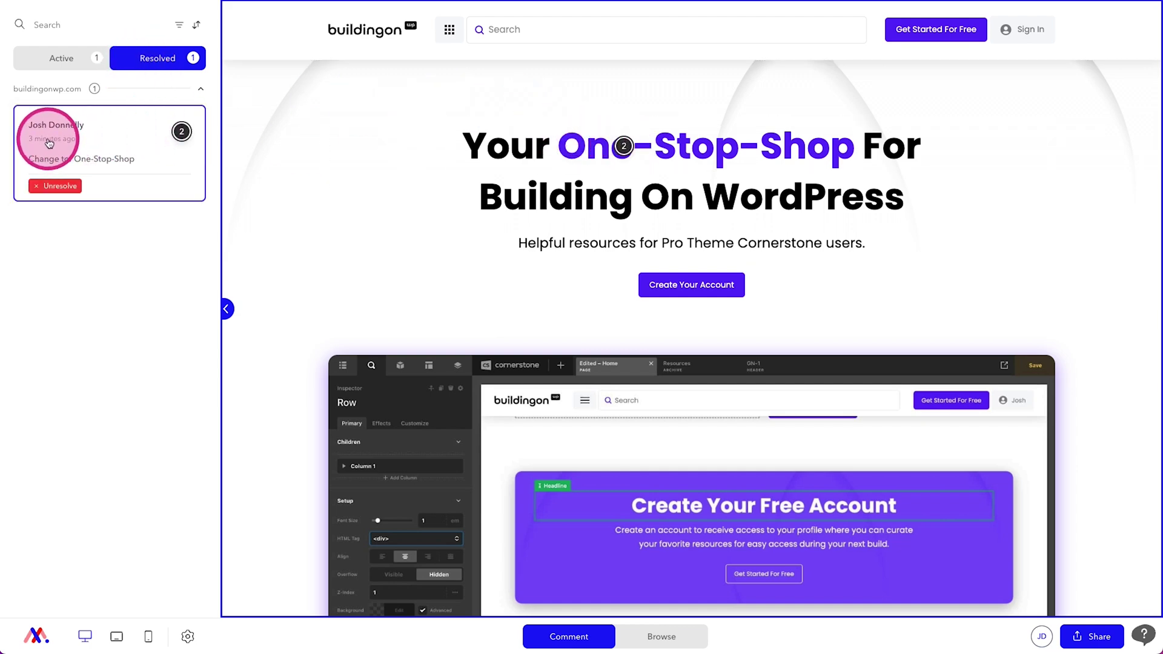